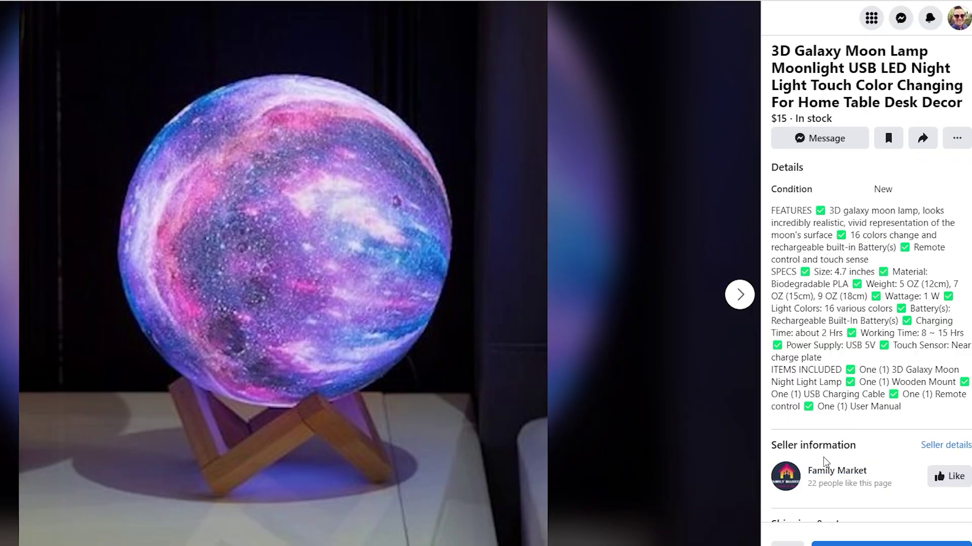
- Examine the galaxy moon lamp listing and browse the products in the Family Market page's shop
scroll(868, 468, "down", 2)
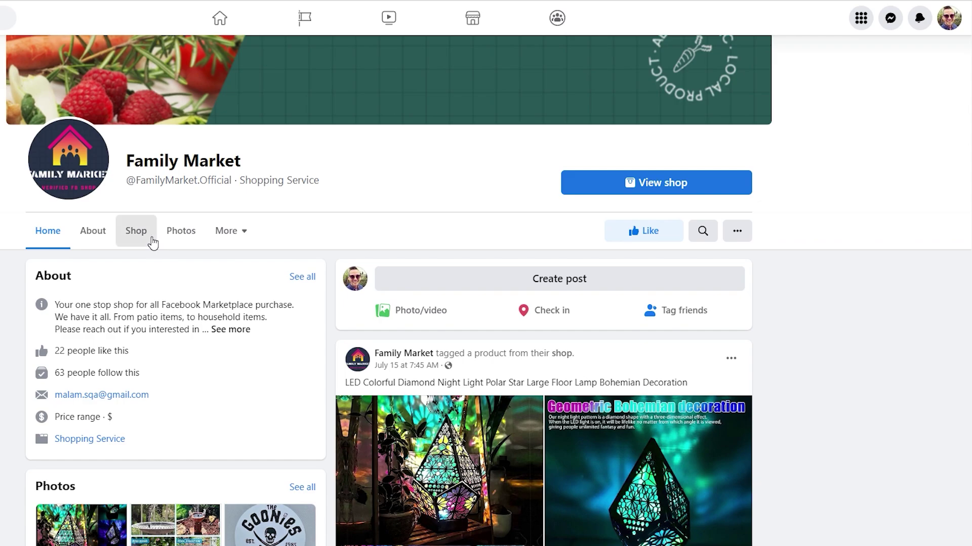
left_click(151, 242)
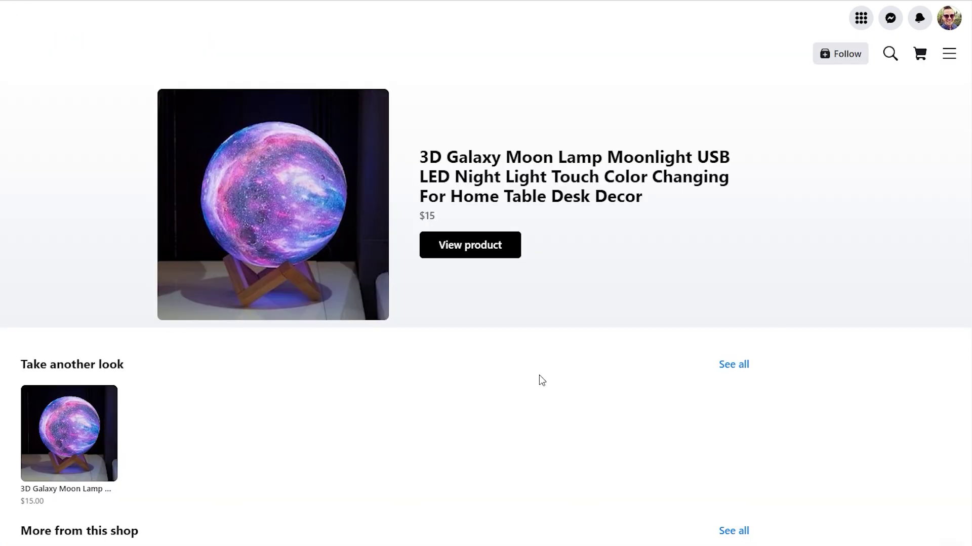
scroll(539, 375, "down", 15)
scroll(539, 375, "down", 1)
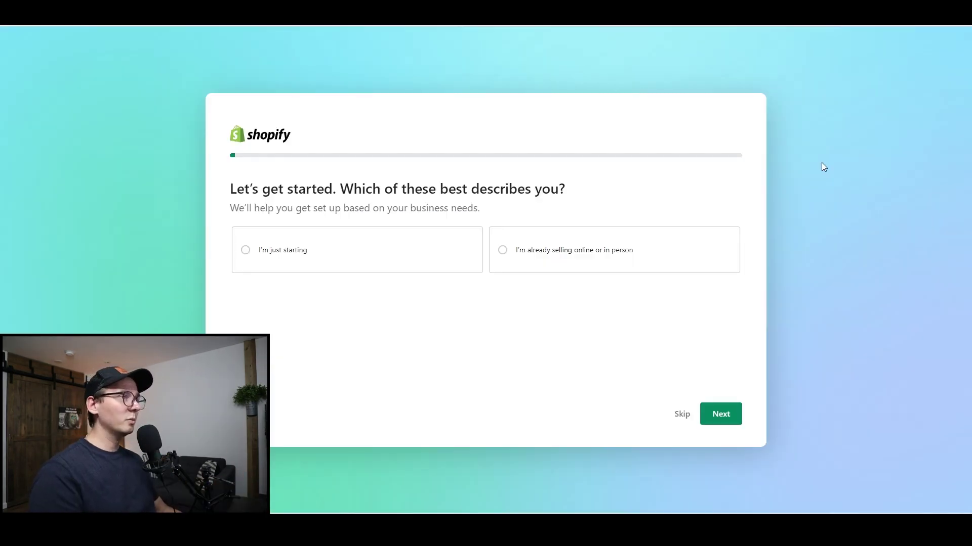
- In the Shopify onboarding, answer that you are already selling online or in person and would like to start fresh
left_click(590, 253)
left_click(732, 418)
left_click(570, 263)
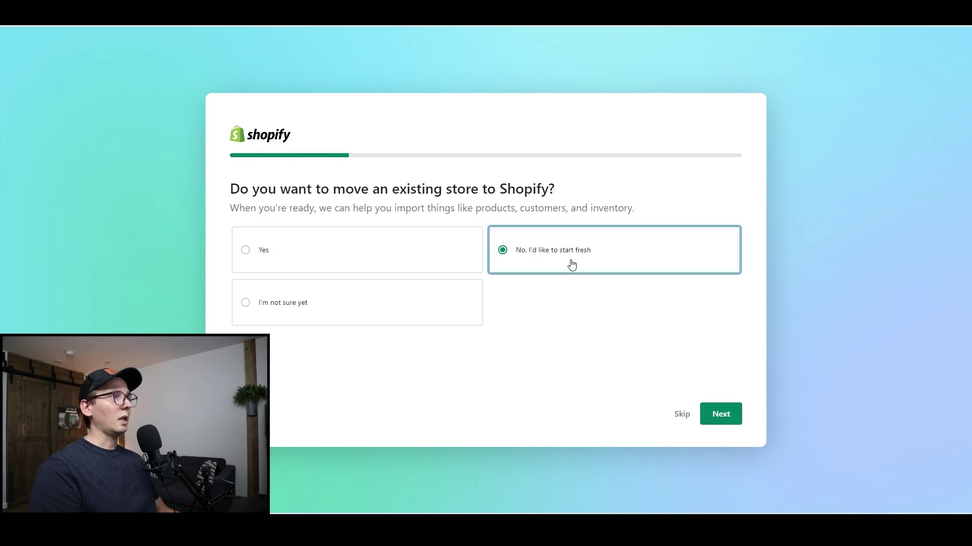
left_click(733, 414)
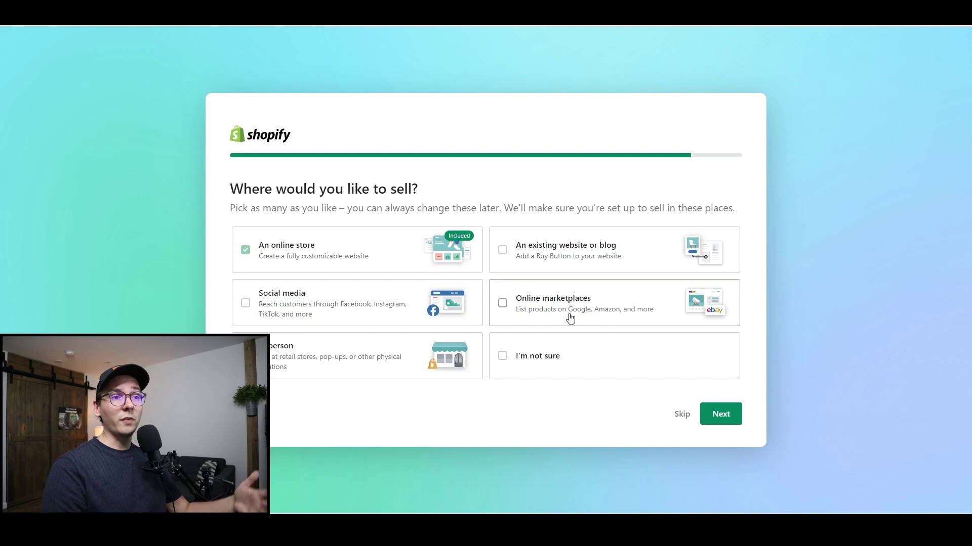
- Choose online marketplaces and social media as additional places to sell
left_click(553, 317)
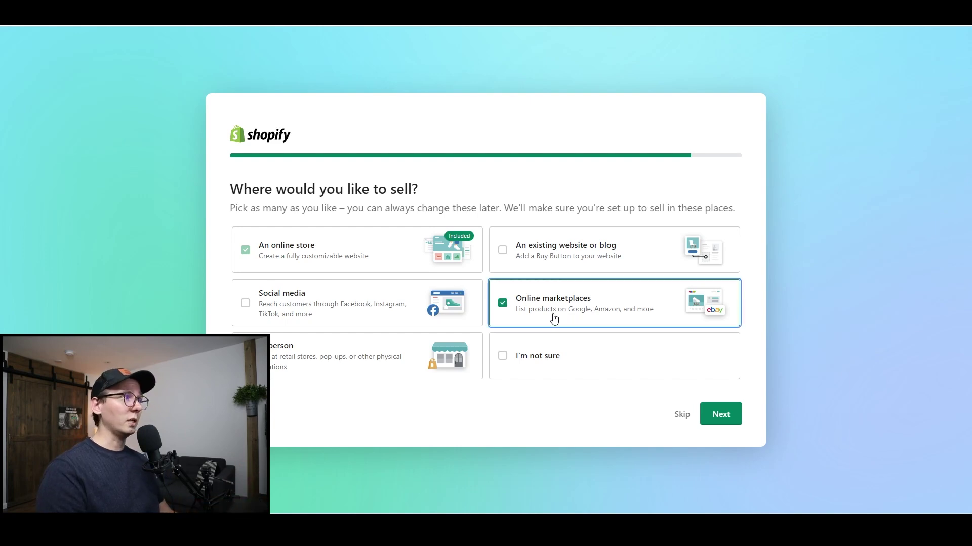
left_click(354, 312)
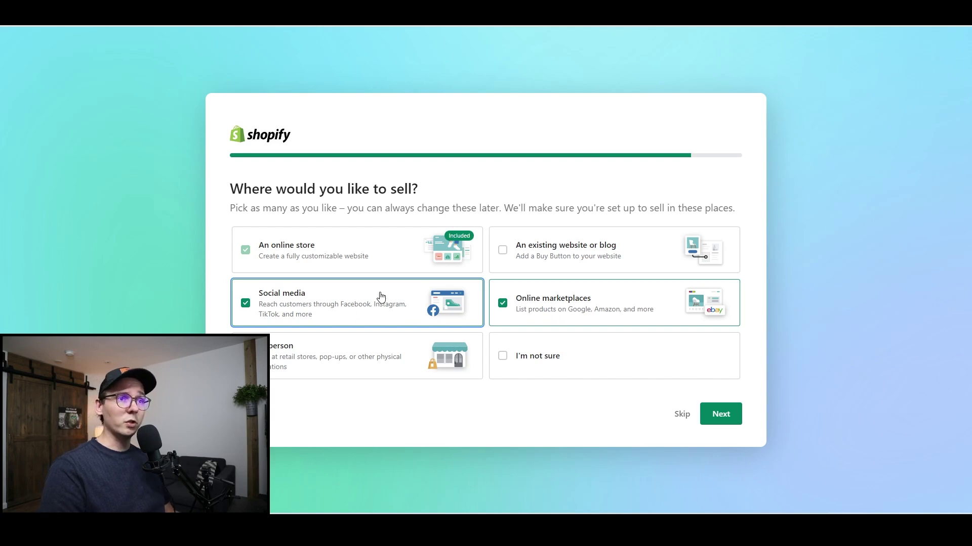
left_click(718, 415)
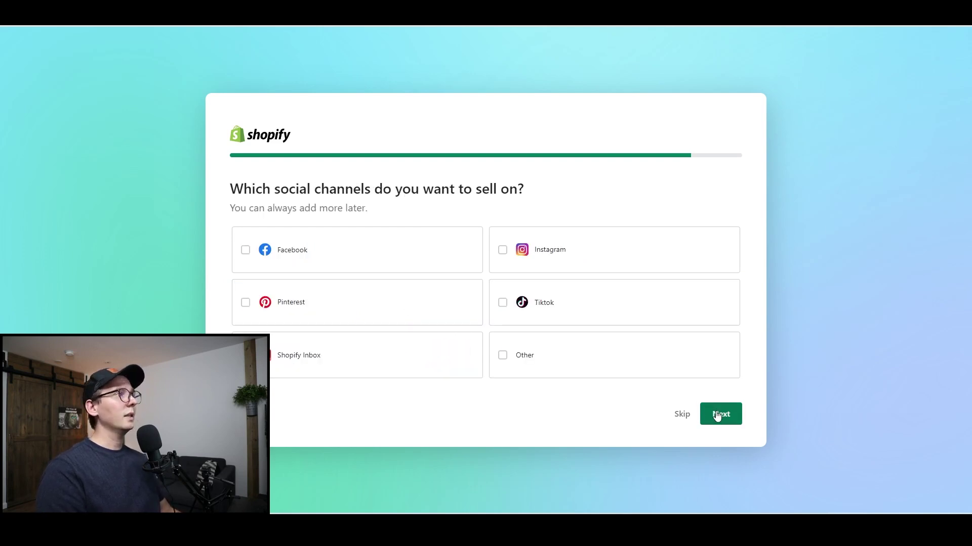
- Select Facebook, Instagram, Pinterest, Tiktok and Shopify Inbox as the social channels to sell on
left_click(268, 258)
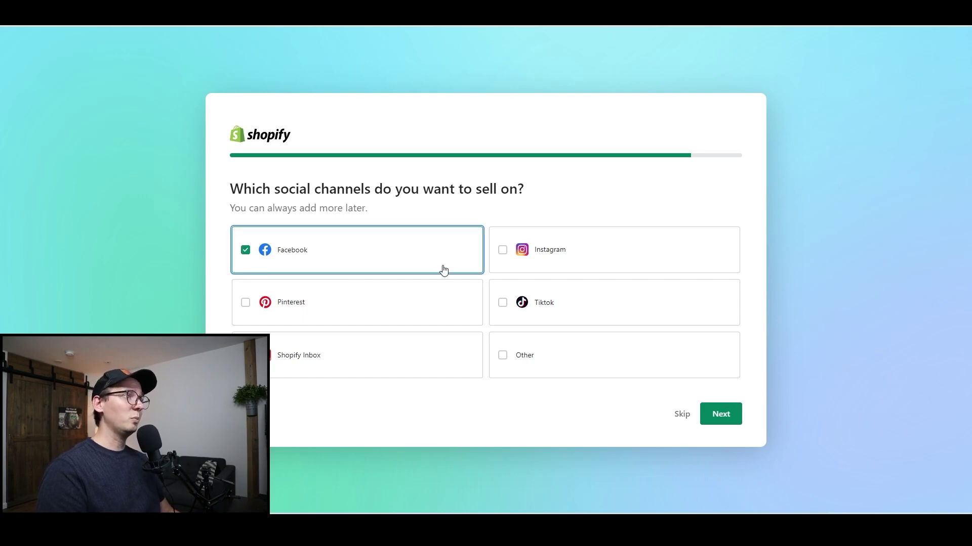
left_click(545, 263)
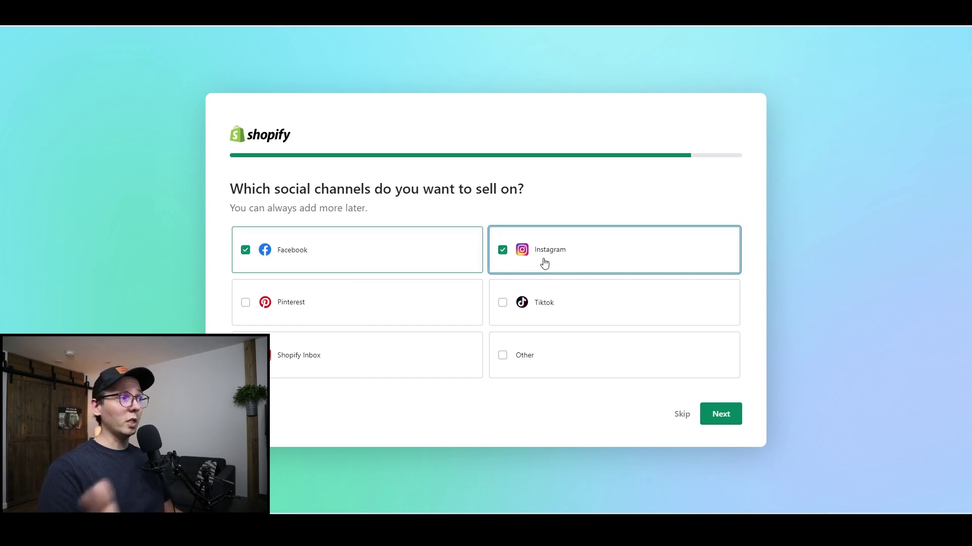
left_click(381, 323)
left_click(491, 318)
left_click(426, 349)
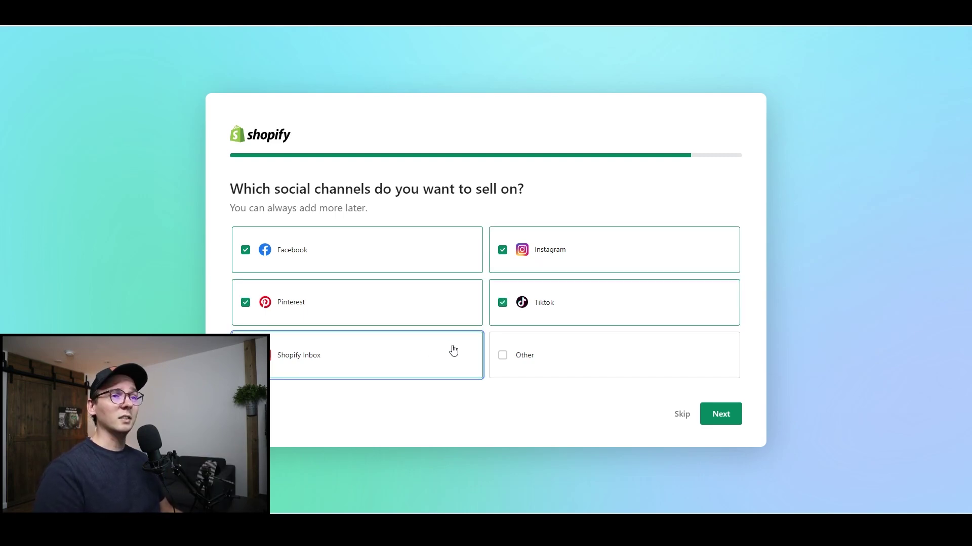
left_click(723, 424)
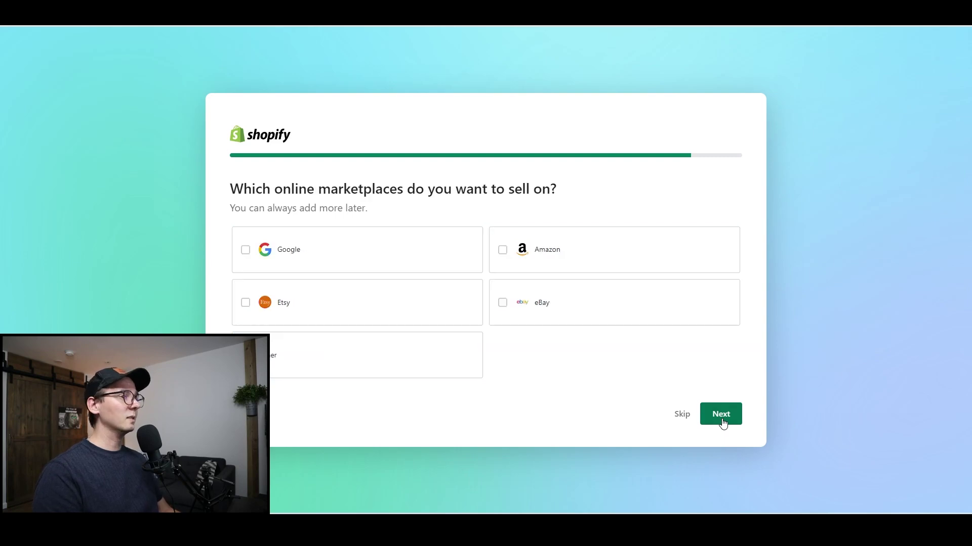
- Select Google and eBay as the online marketplaces to sell on
left_click(388, 264)
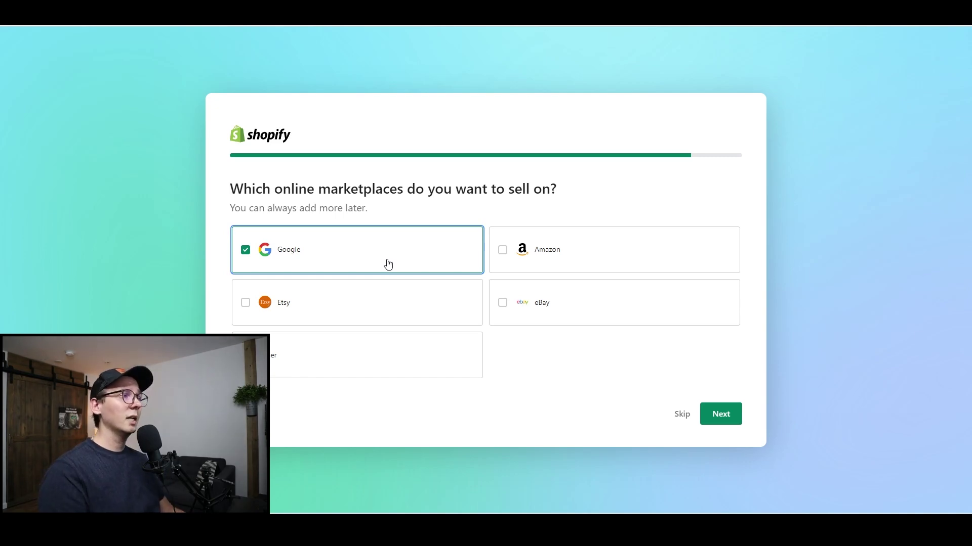
left_click(518, 309)
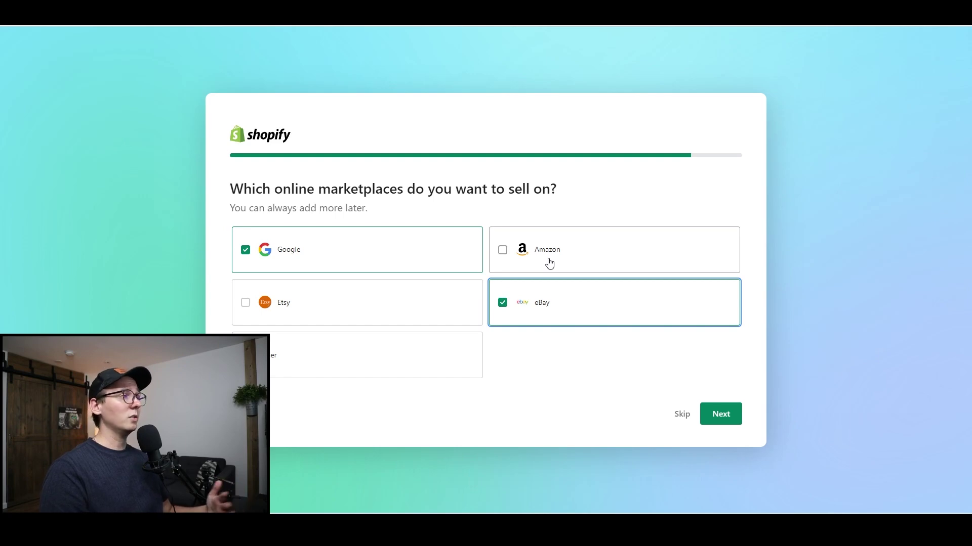
left_click(720, 415)
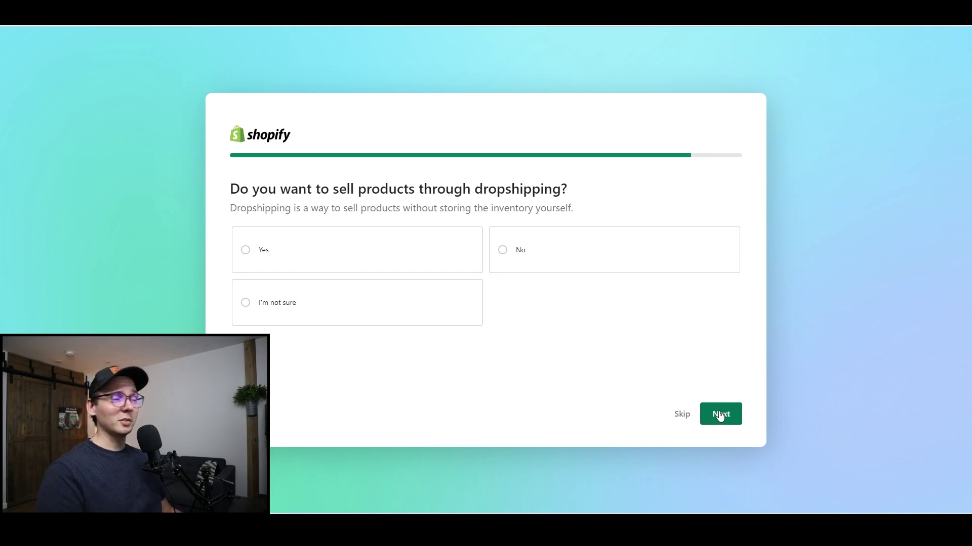
- Answer Yes to selling through dropshipping, accept United States as the business location and enter the store
left_click(369, 247)
left_click(720, 415)
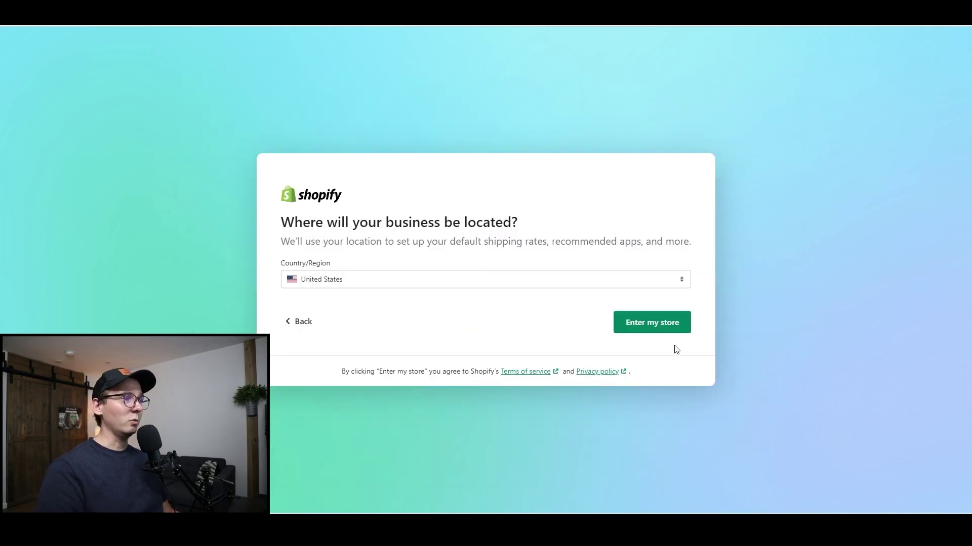
left_click(663, 329)
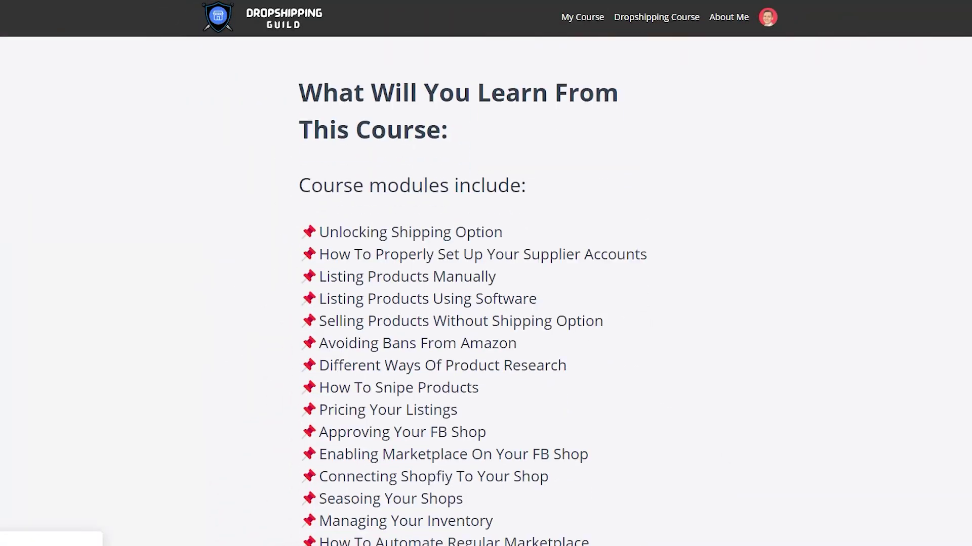
- Look through the Dropshipping Guild course page, from the module list to the community, coaching and member testimonials
scroll(486, 304, "down", 15)
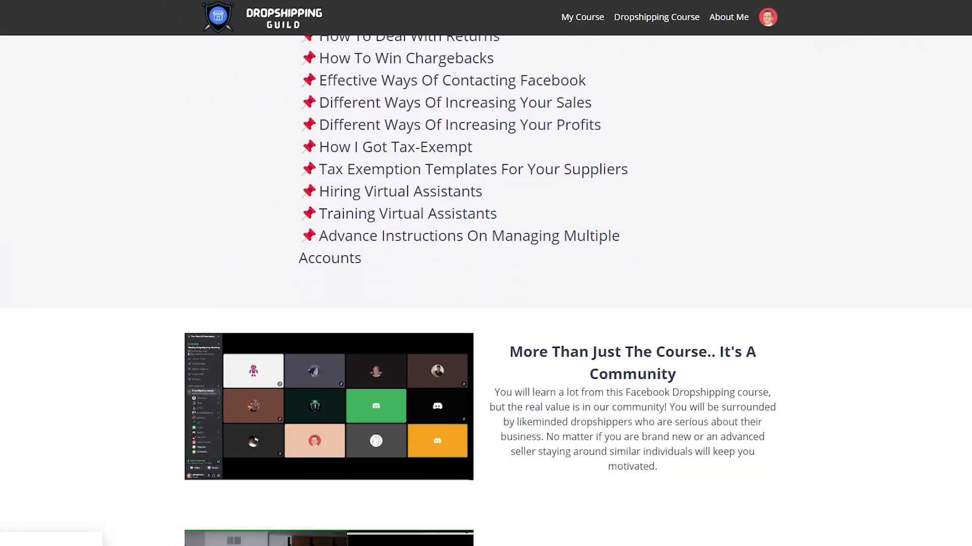
scroll(486, 291, "down", 8)
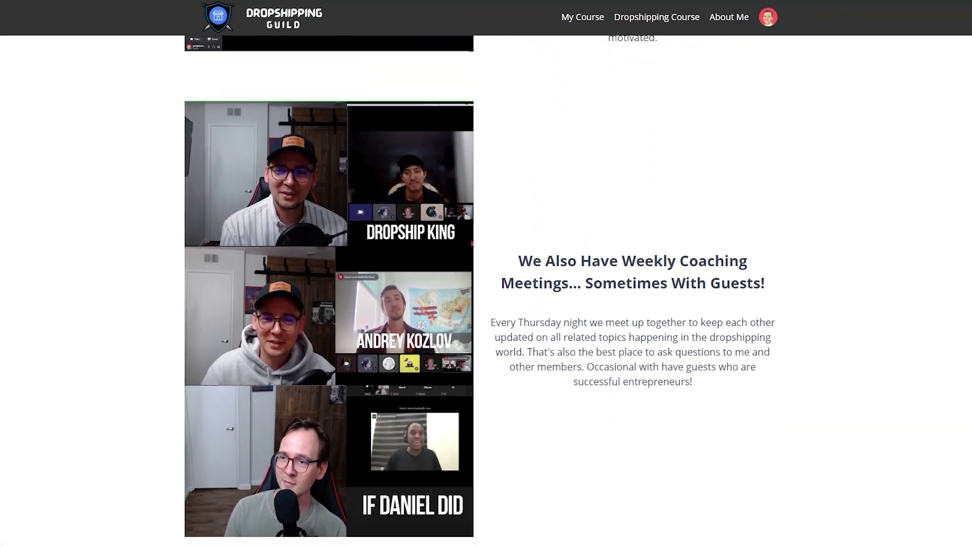
scroll(486, 292, "down", 10)
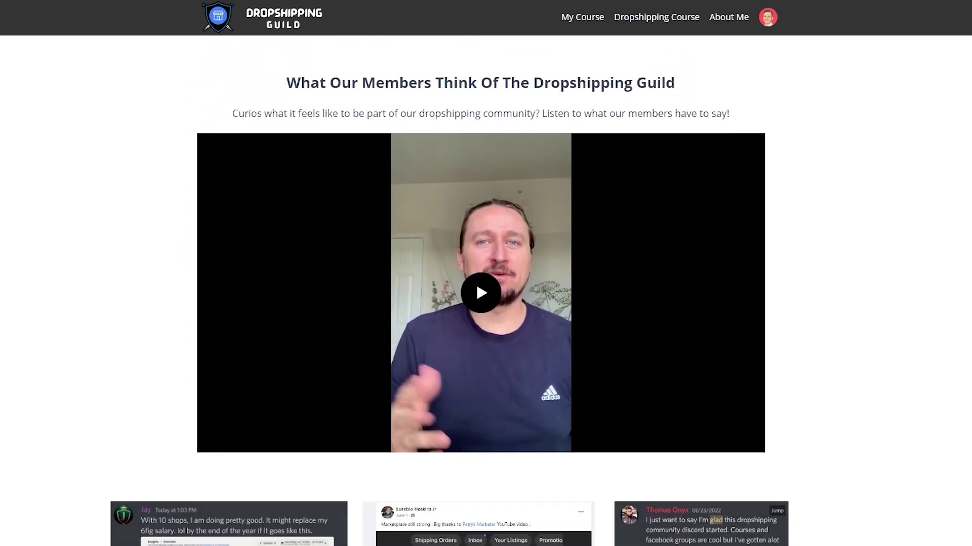
scroll(486, 291, "down", 4)
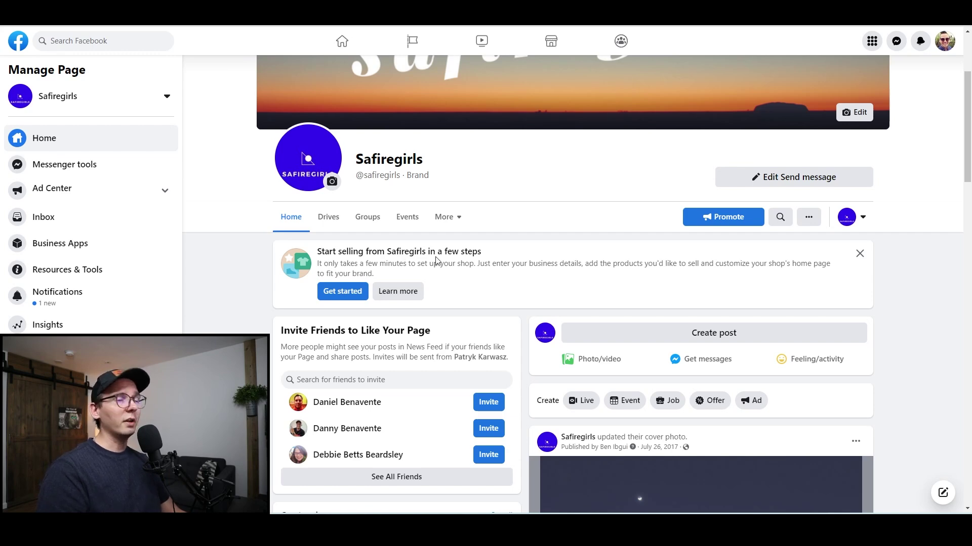
- On the Safiregirls Facebook page, start the shop setup and choose Checkout with Facebook, keeping Shop Pay as a payment method
left_click(334, 299)
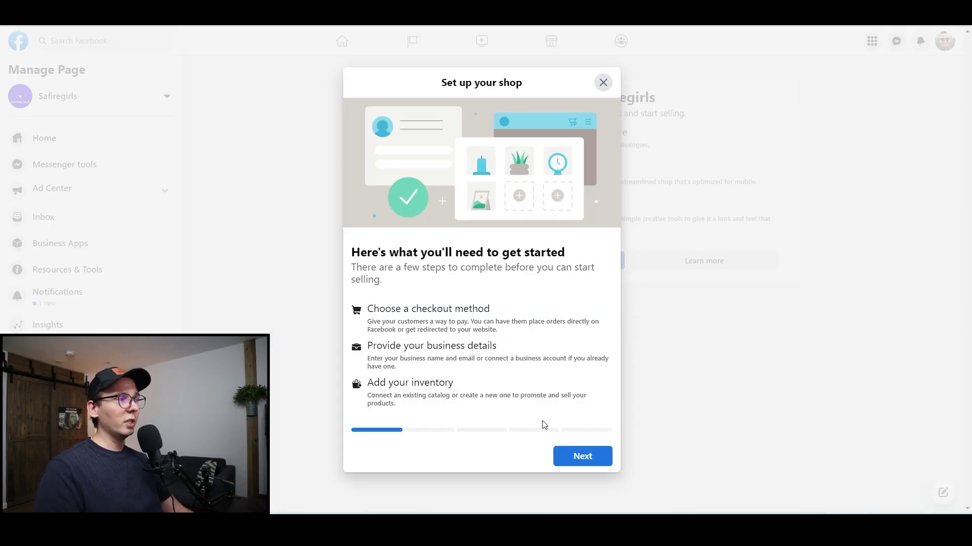
left_click(563, 466)
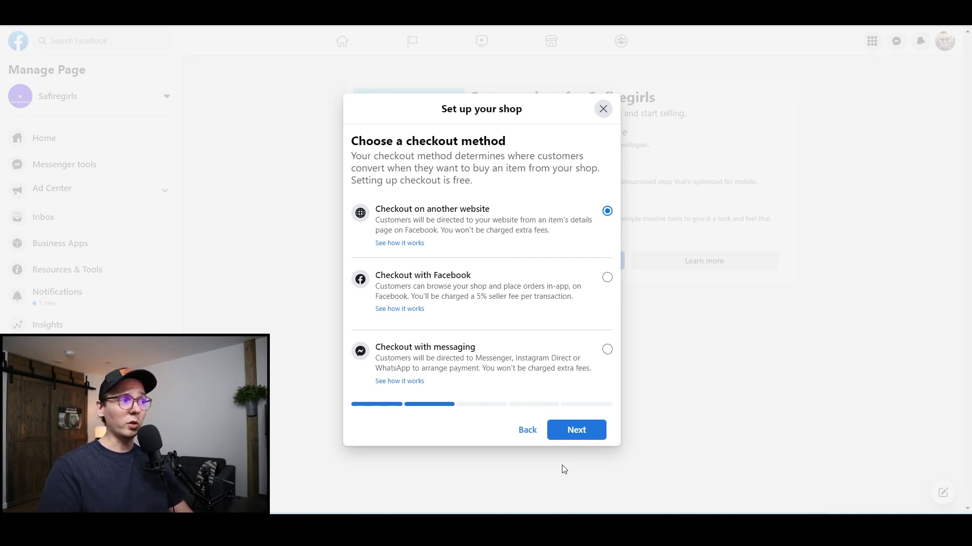
left_click(557, 296)
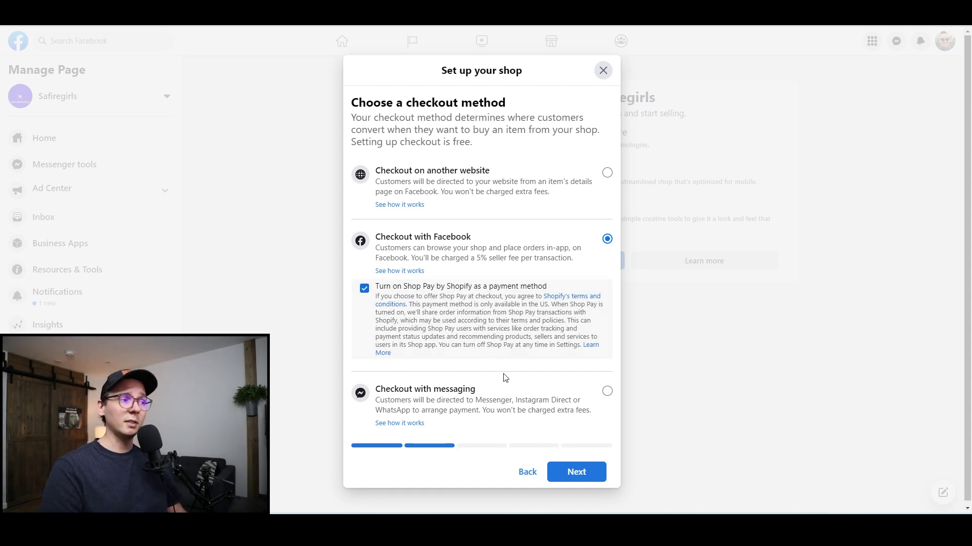
left_click(577, 480)
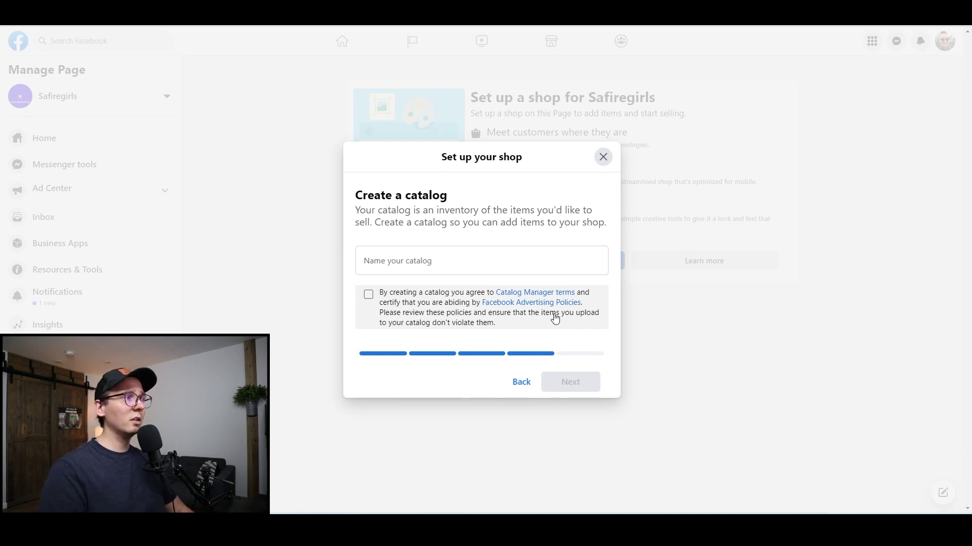
- Enter "Shopfiy S" as the name of the shop's new catalog
left_click(465, 259)
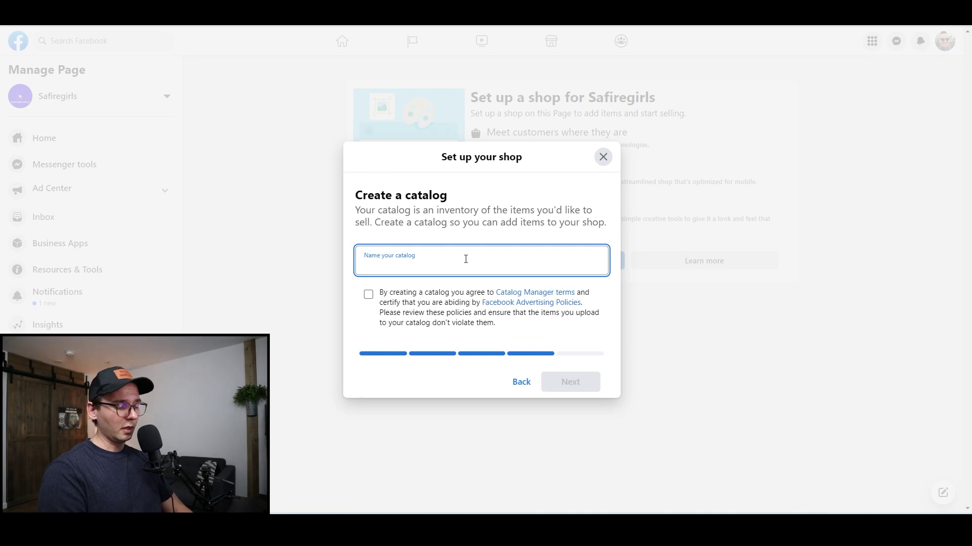
type("Shopfiy S")
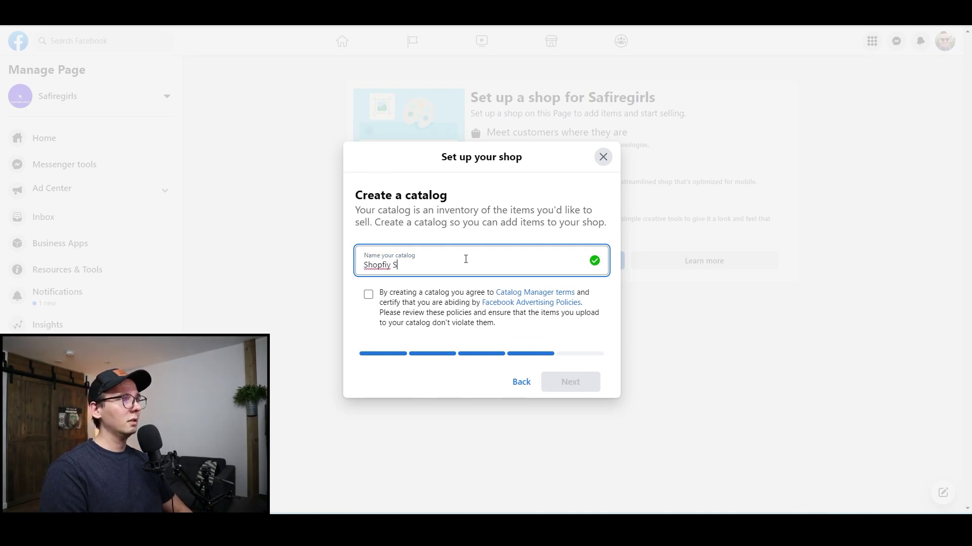
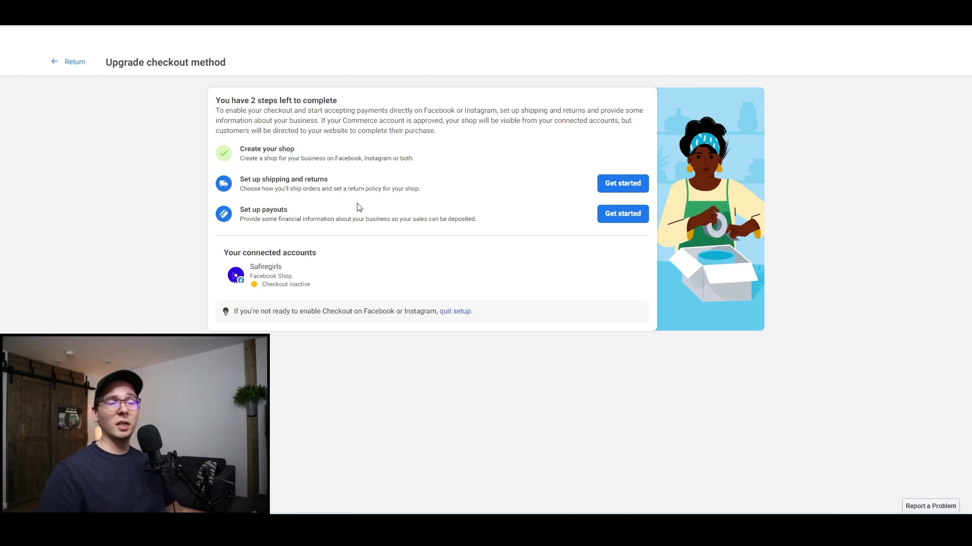
- Start the shipping and returns setup and proceed to the default shipping options
left_click(608, 189)
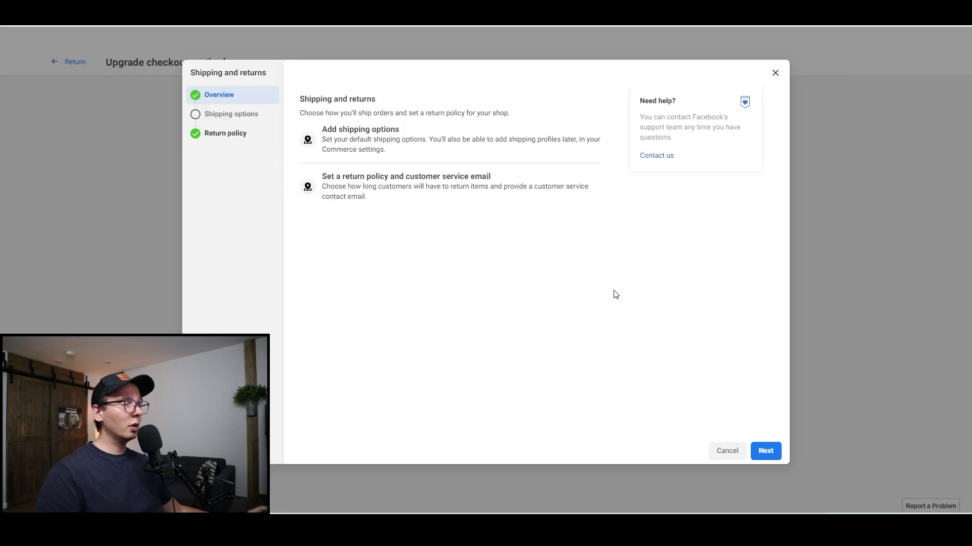
left_click(768, 451)
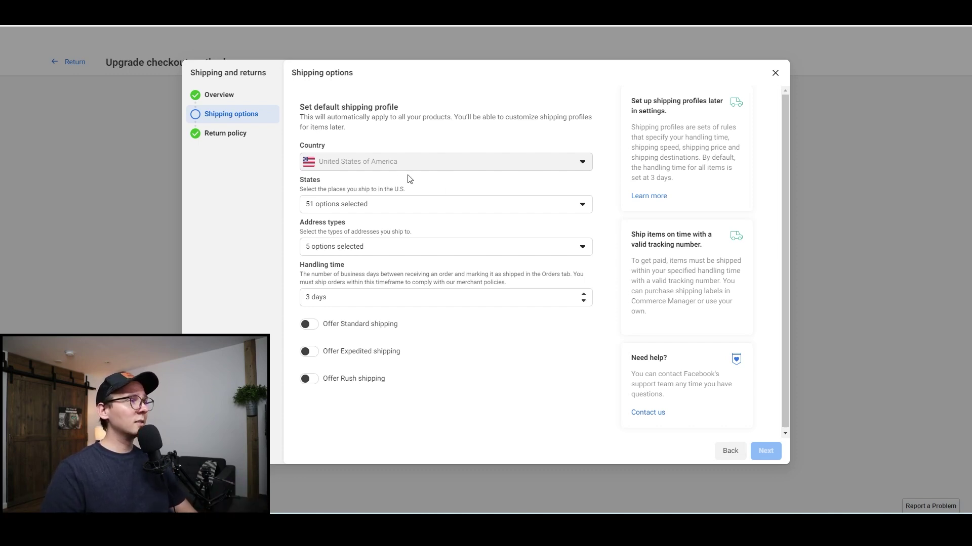
- Reduce the states shipped to in the default profile to 49 options, and keep only Street as the address type
left_click(334, 205)
scroll(409, 301, "down", 12)
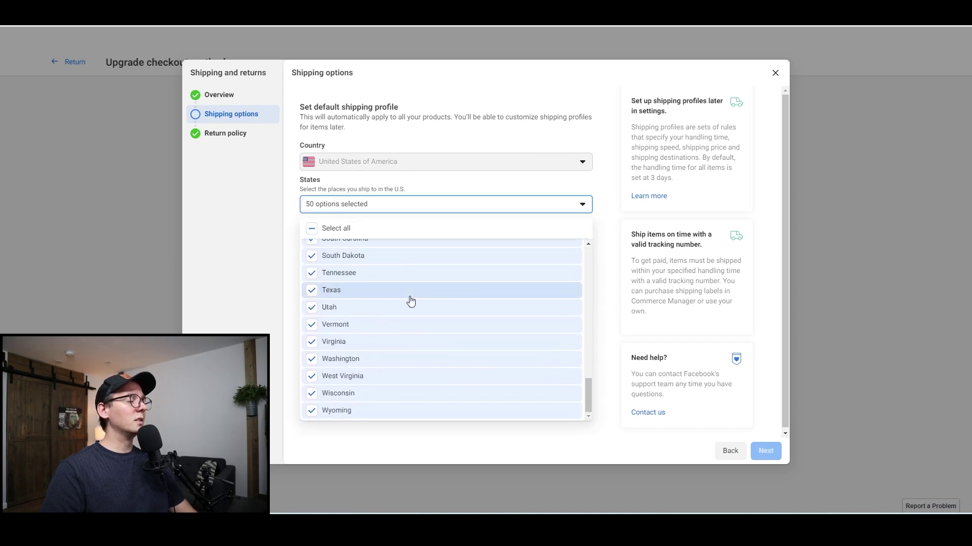
scroll(383, 338, "up", 5)
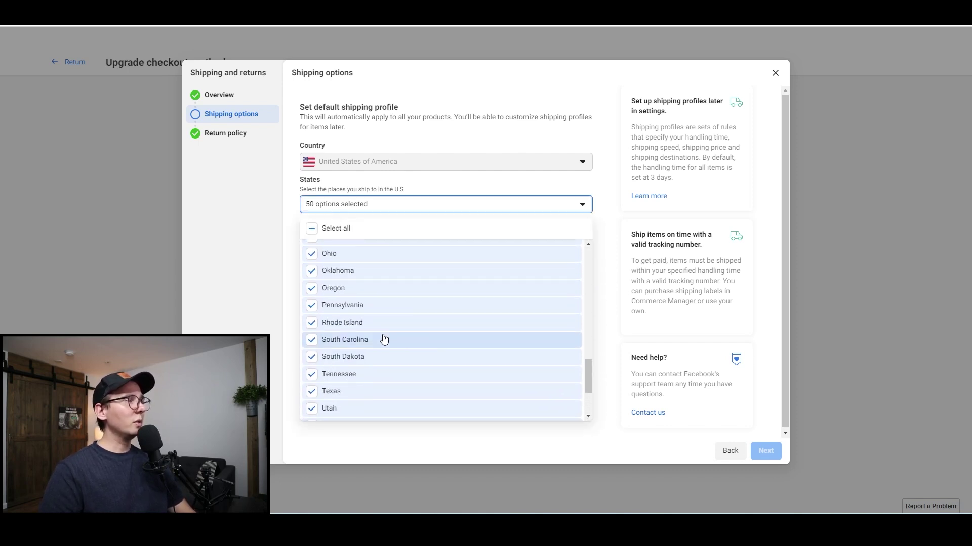
scroll(383, 339, "down", 5)
scroll(379, 351, "up", 3)
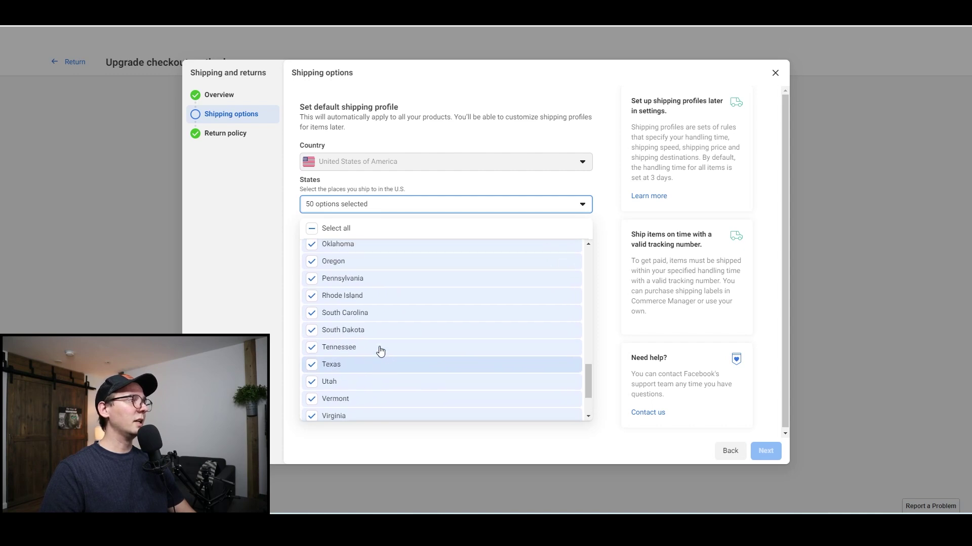
scroll(381, 351, "up", 2)
scroll(379, 352, "up", 3)
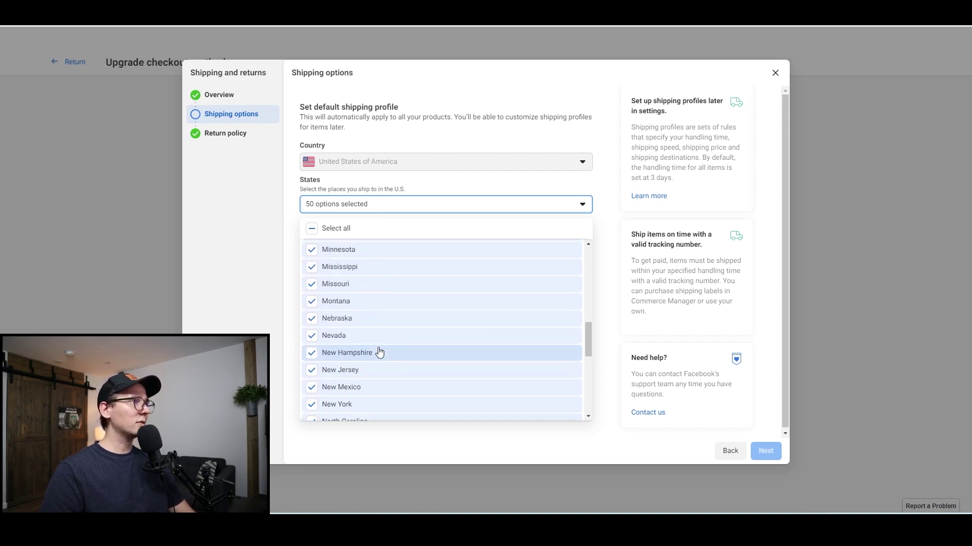
scroll(379, 353, "up", 2)
scroll(379, 353, "down", 5)
scroll(380, 352, "up", 9)
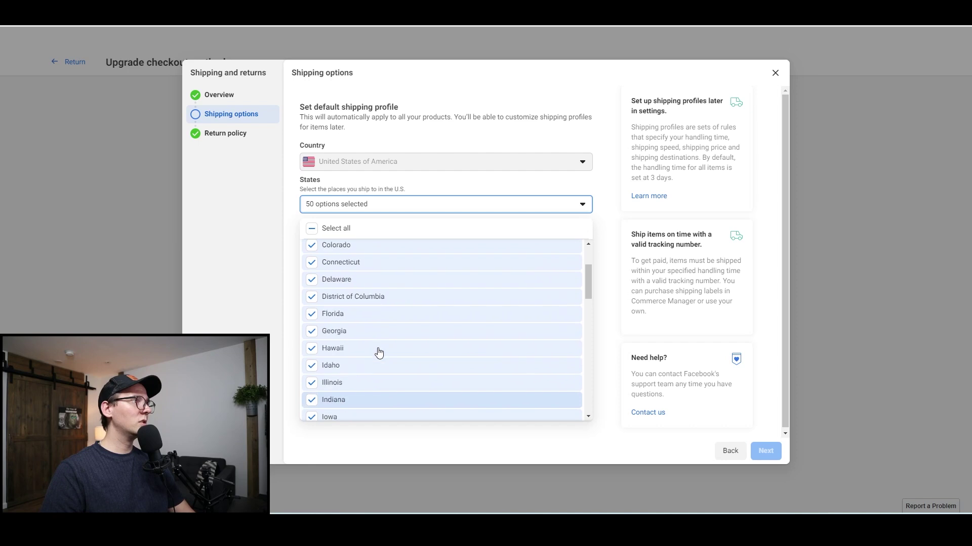
scroll(379, 351, "down", 4)
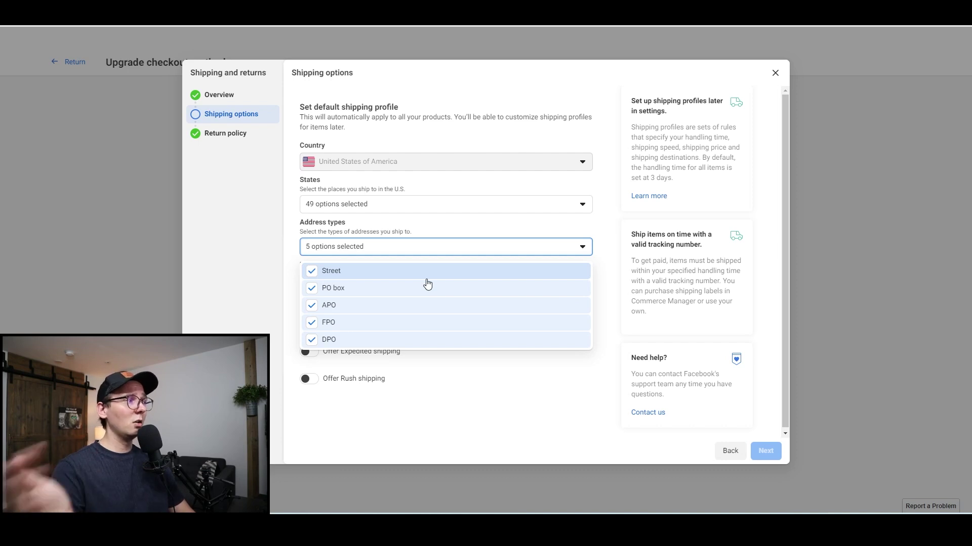
left_click(505, 411)
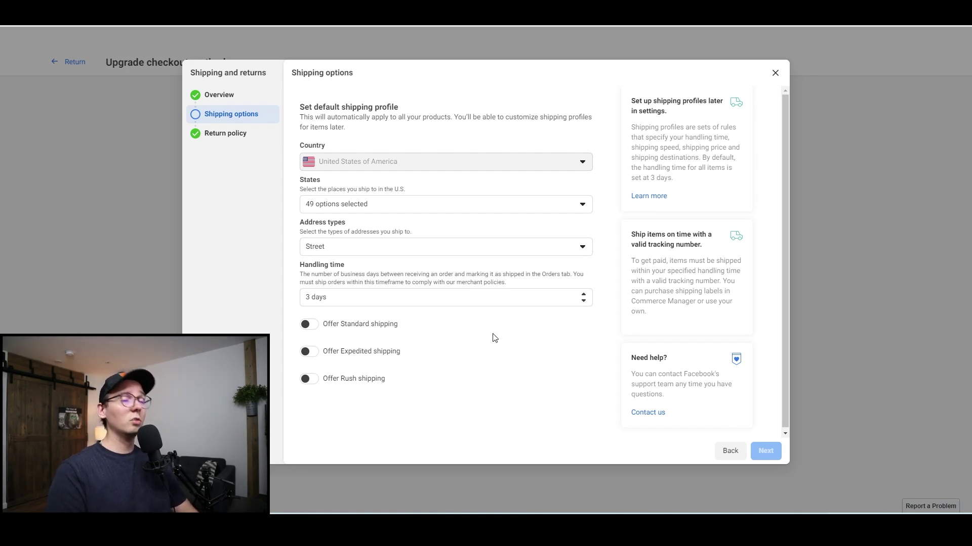
- Try a handling time of 15 days for the default shipping profile
left_click(303, 303)
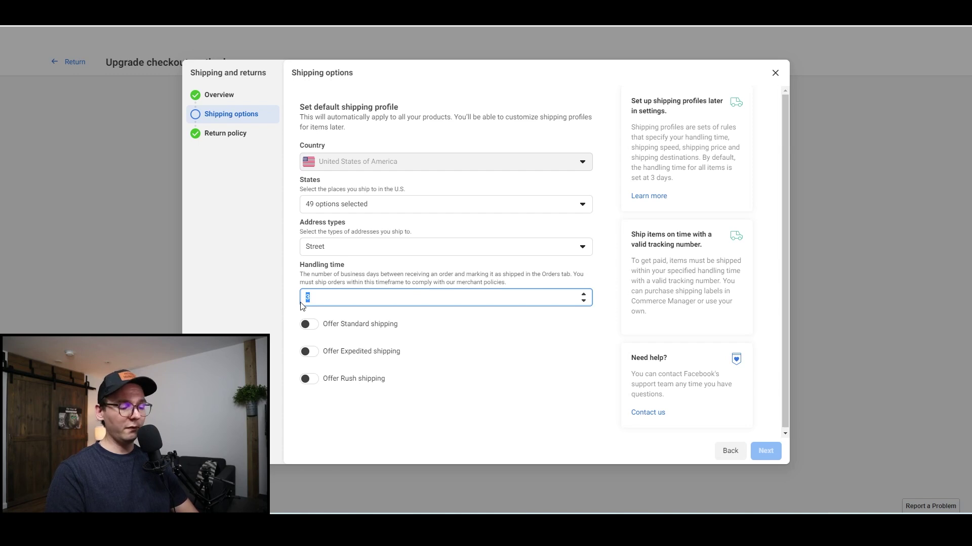
left_click(443, 362)
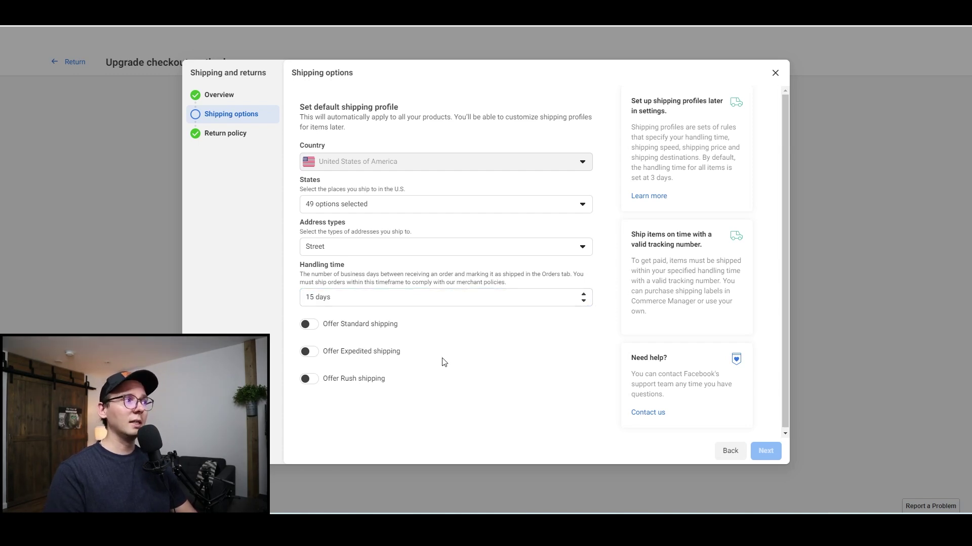
- Offer Standard shipping with a base rate of 0, and complete the shipping and returns setup with a 30-day return window
left_click(310, 325)
scroll(395, 316, "down", 1)
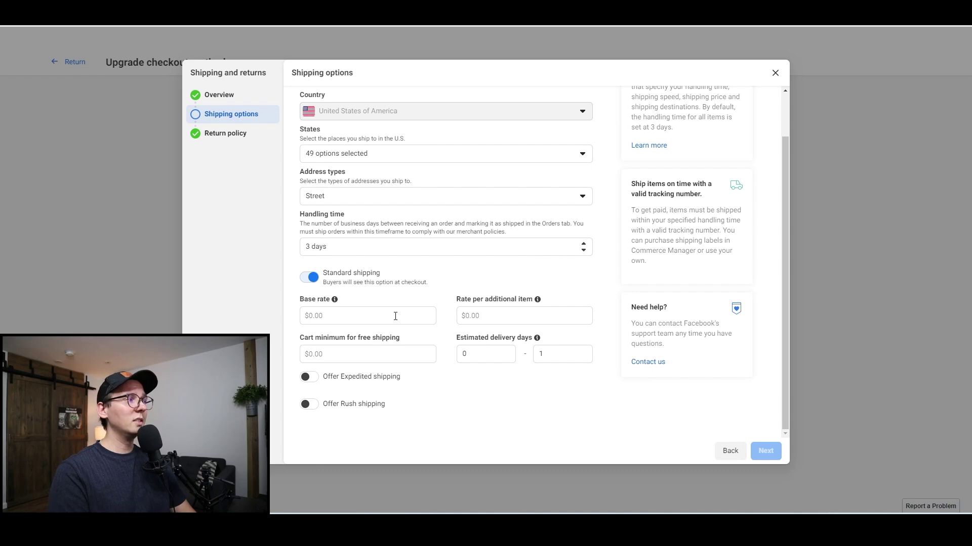
left_click(395, 316)
type("0")
left_click(527, 413)
left_click(761, 450)
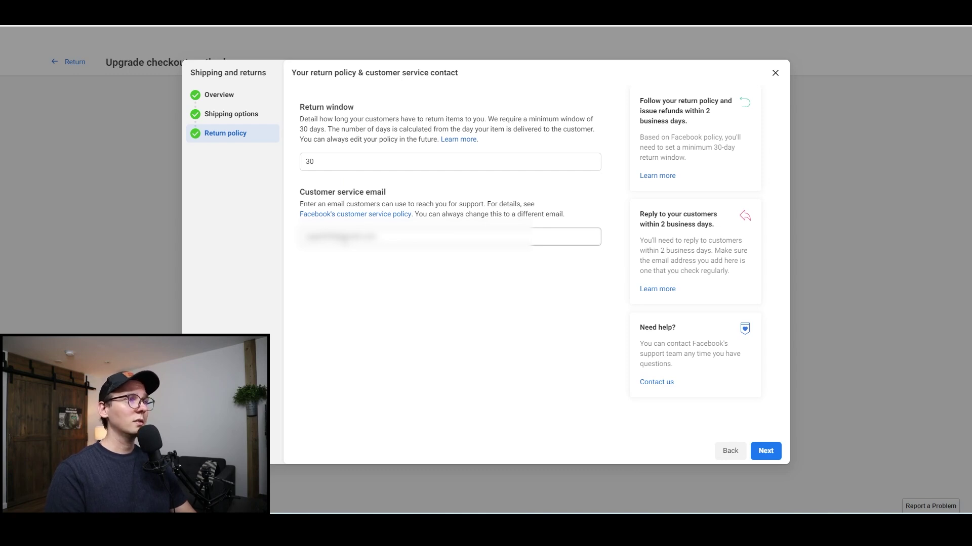
left_click(765, 450)
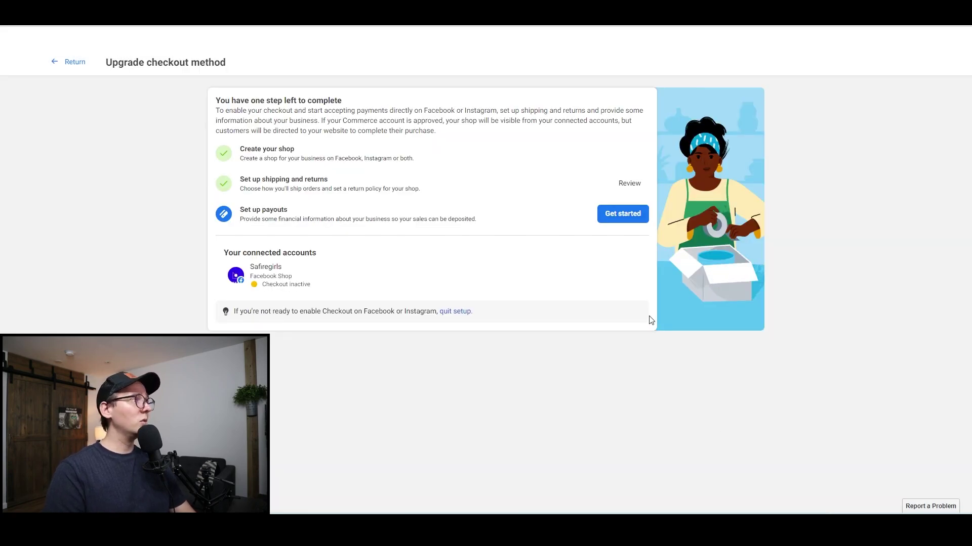
- Start the payouts setup and choose Individual as the business type
left_click(626, 221)
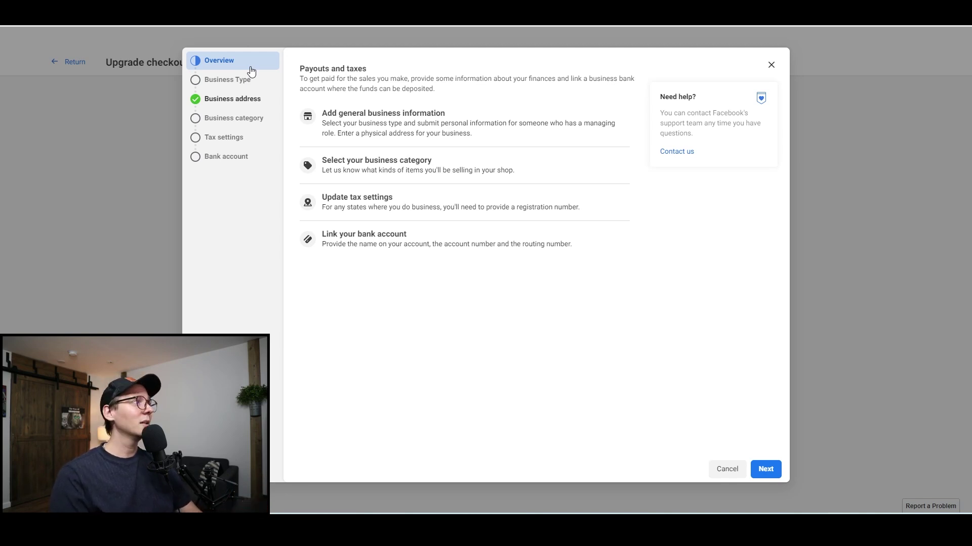
left_click(765, 471)
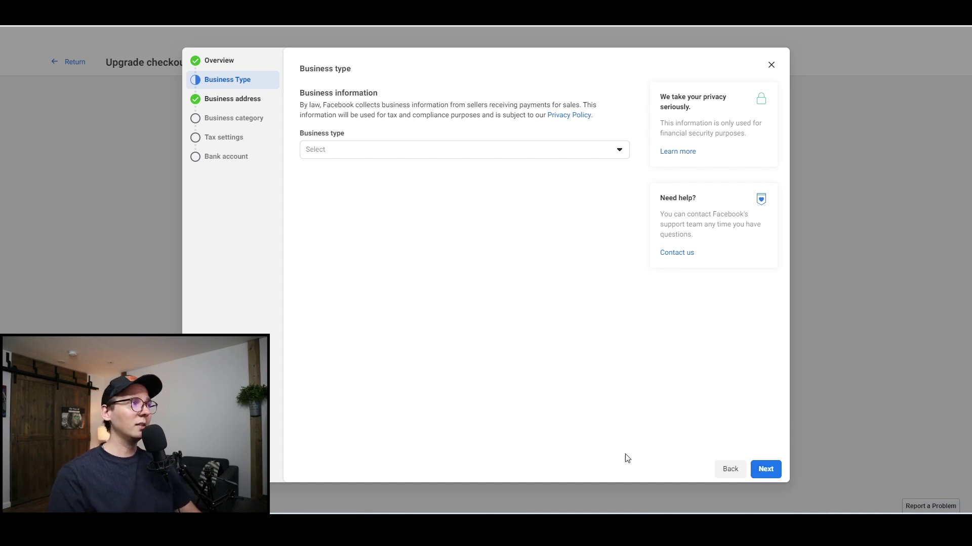
left_click(460, 156)
left_click(420, 222)
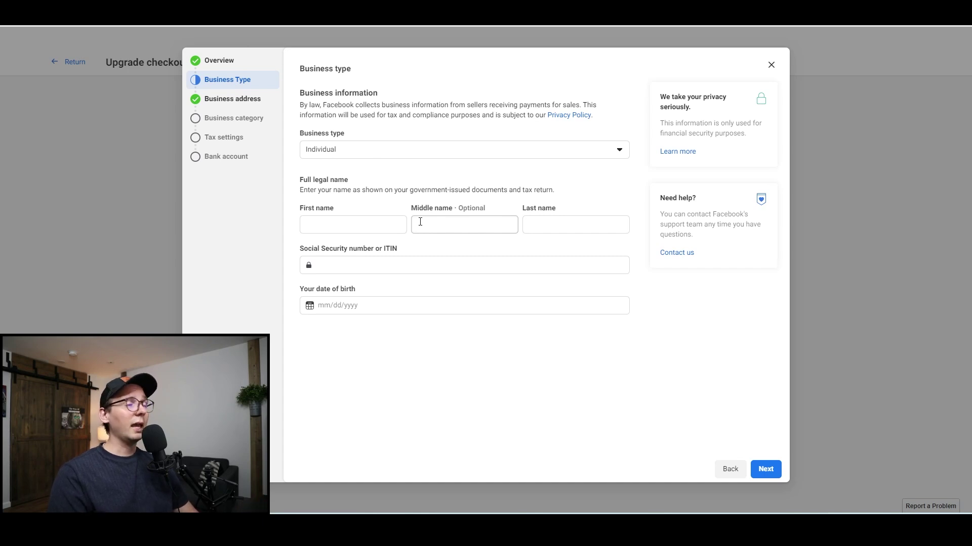
- Proceed through the business type and address, and confirm No for the Missouri sales tax registration number
left_click(764, 475)
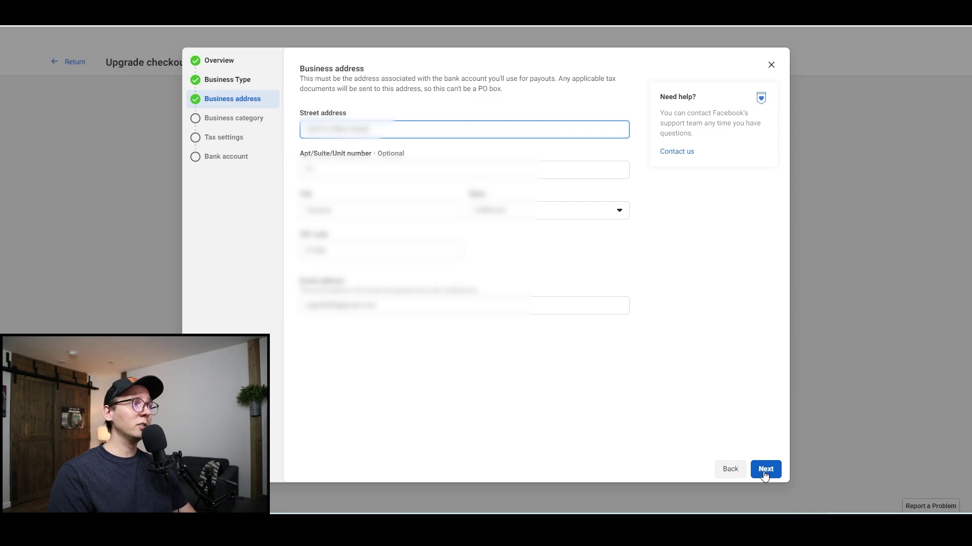
left_click(764, 469)
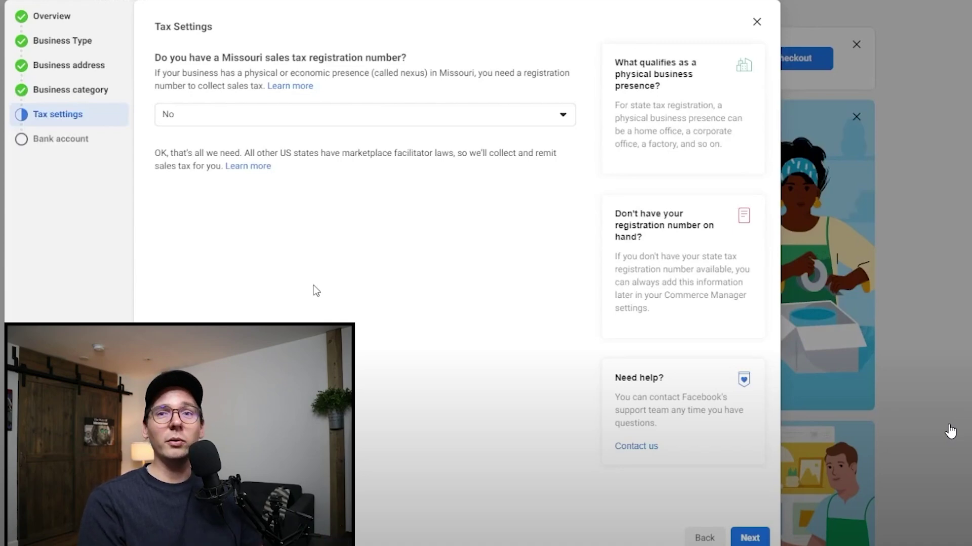
left_click(758, 531)
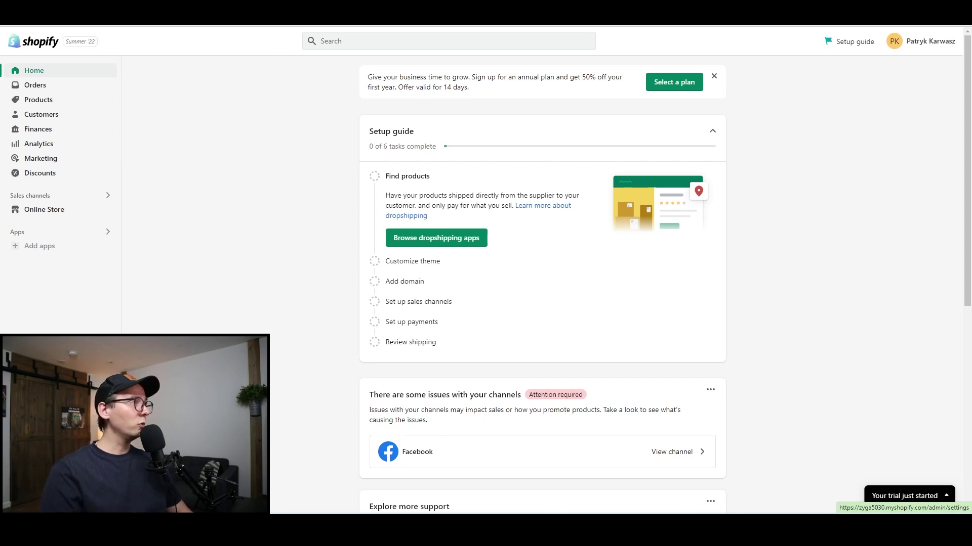
- In the Shopify store's payment settings, activate Shopify Payments and choose Individual/sole proprietor as the business type
left_click(35, 501)
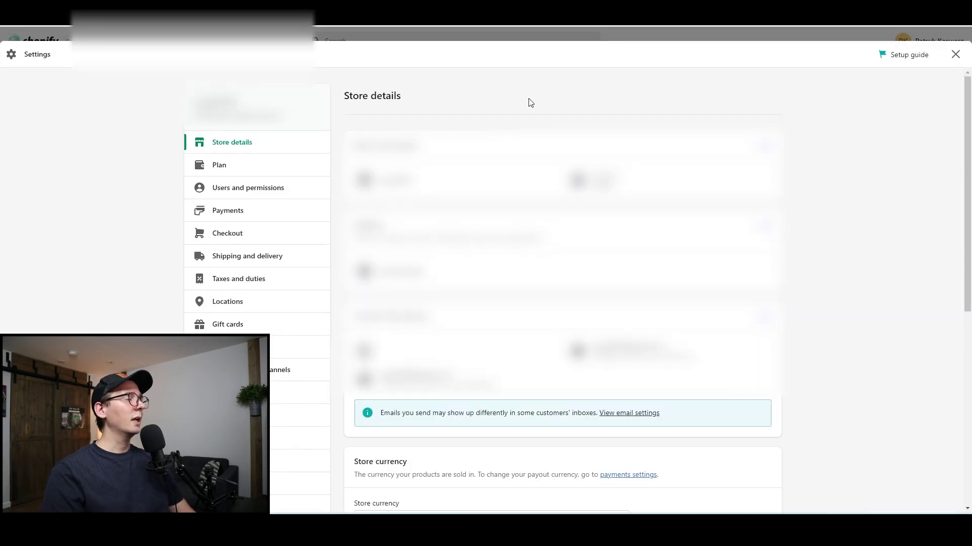
left_click(238, 212)
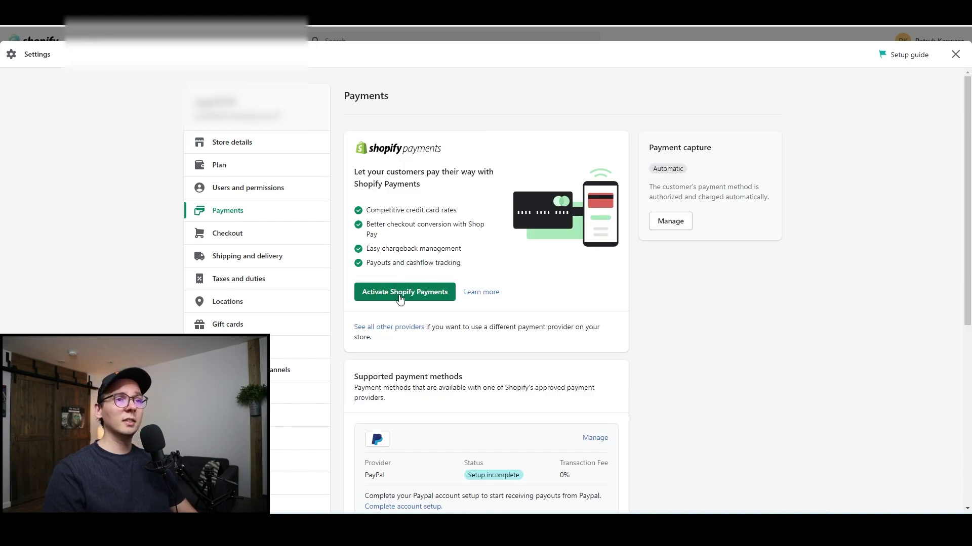
left_click(399, 297)
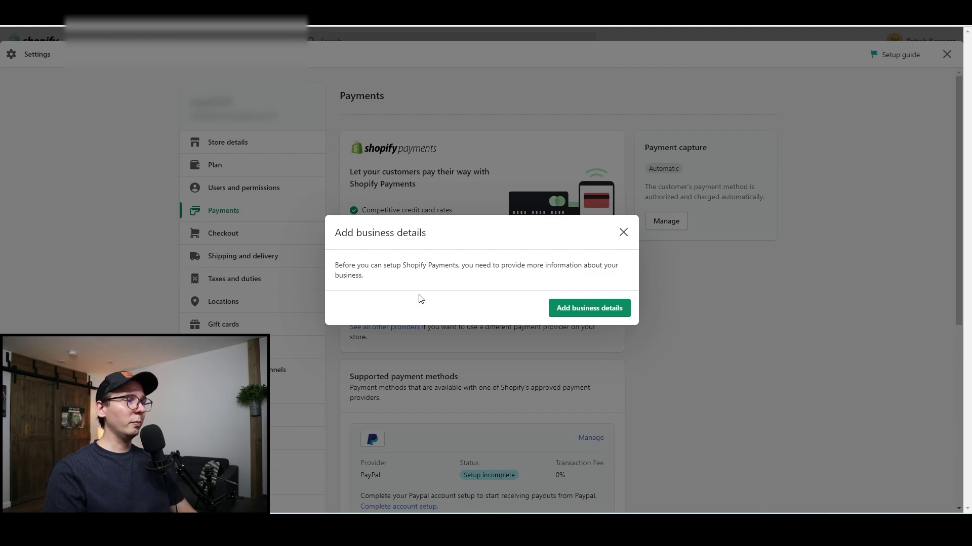
left_click(596, 310)
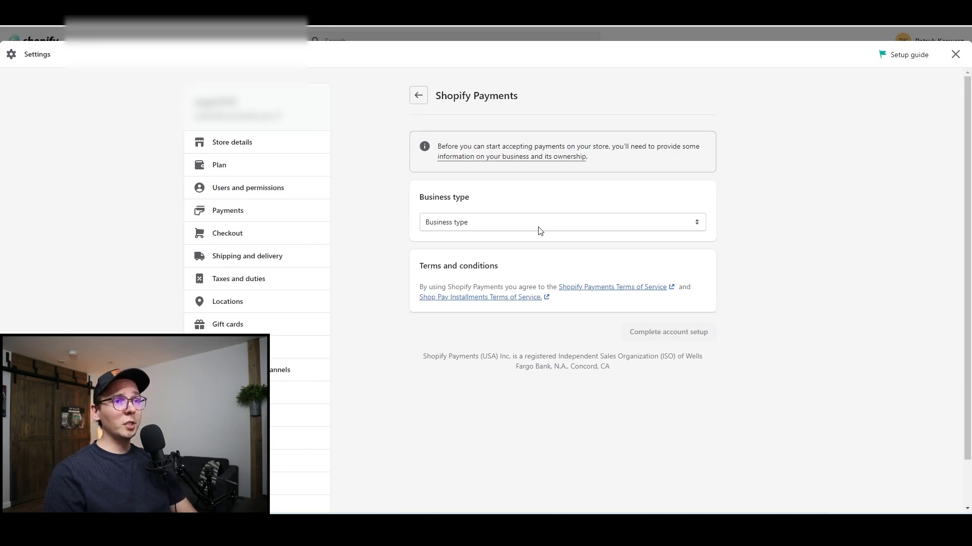
left_click(538, 227)
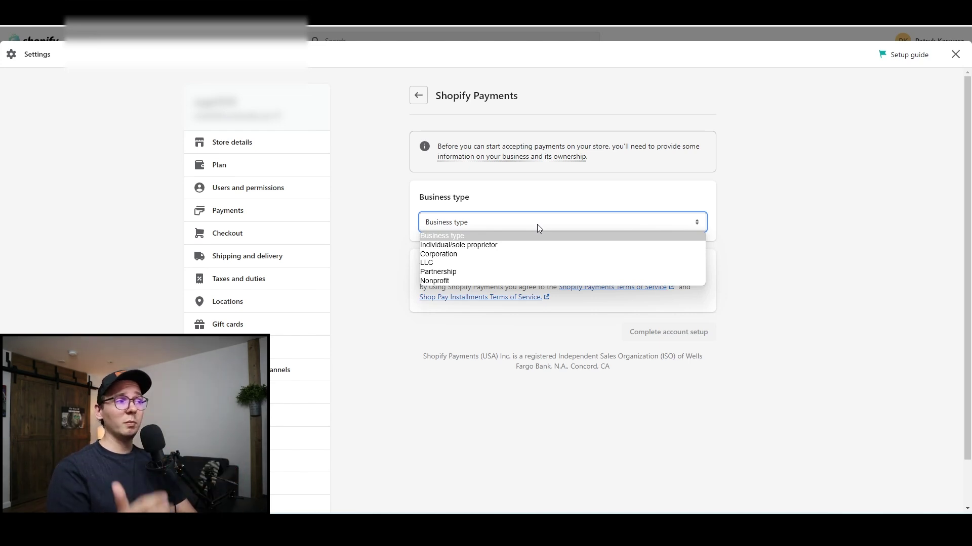
left_click(529, 245)
- Set the business category to Retail and the subcategory to Auto parts and accessories in the product details
scroll(527, 218, "down", 3)
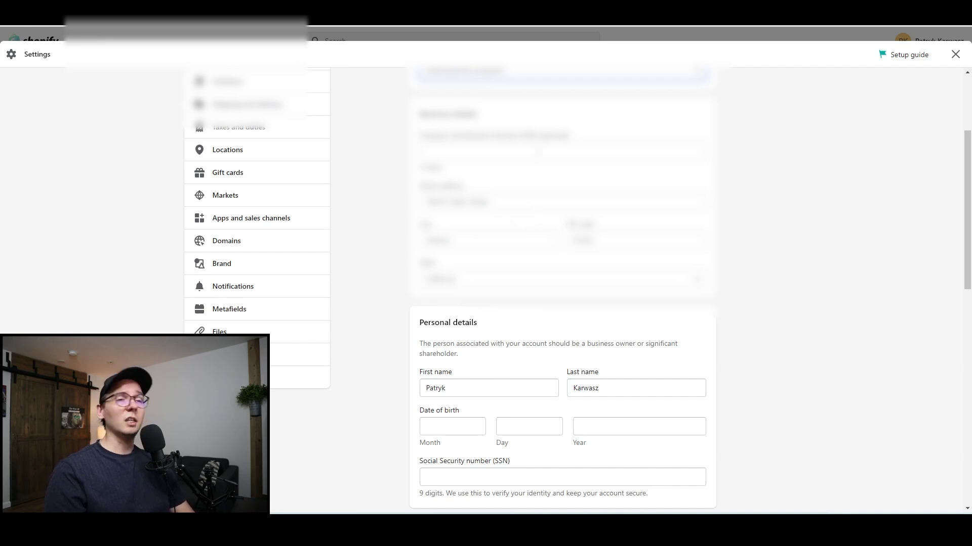
scroll(604, 231, "down", 3)
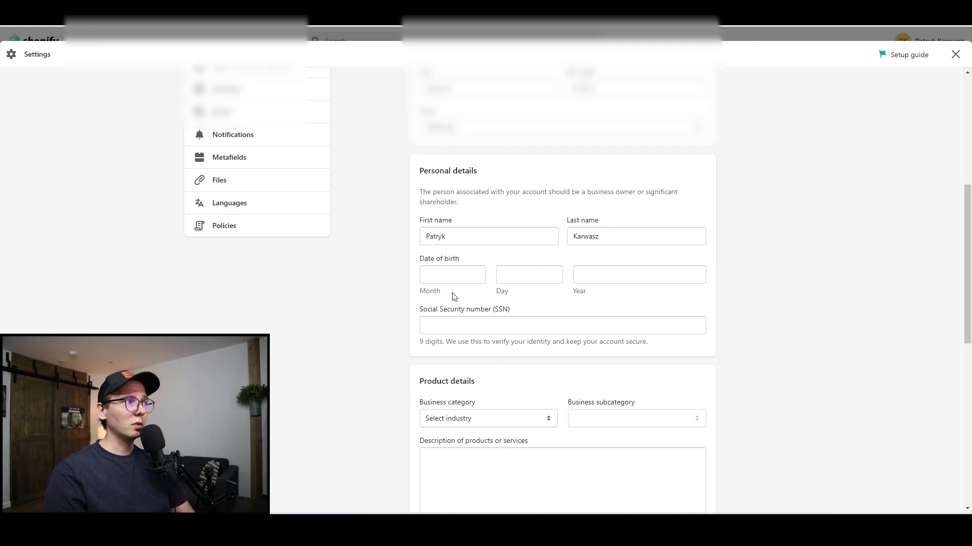
scroll(434, 283, "down", 3)
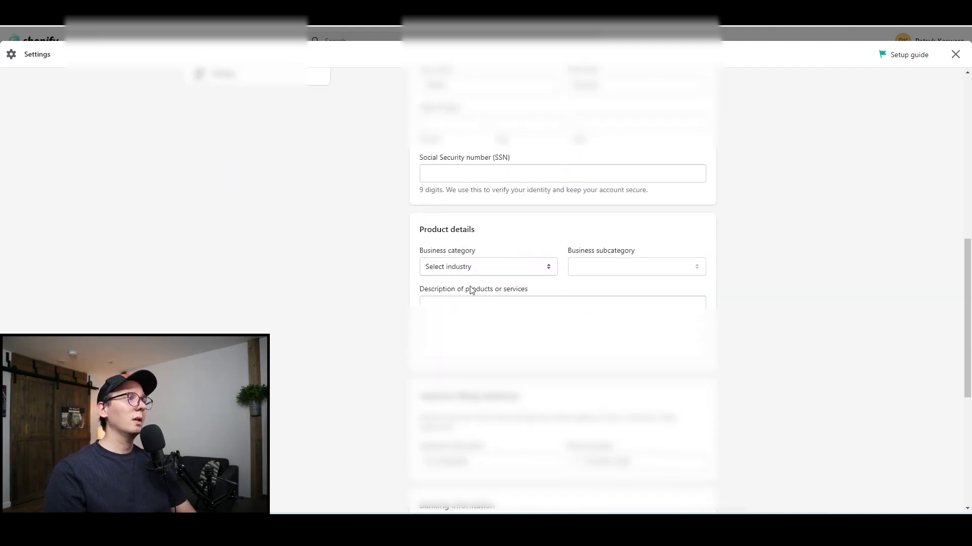
left_click(454, 273)
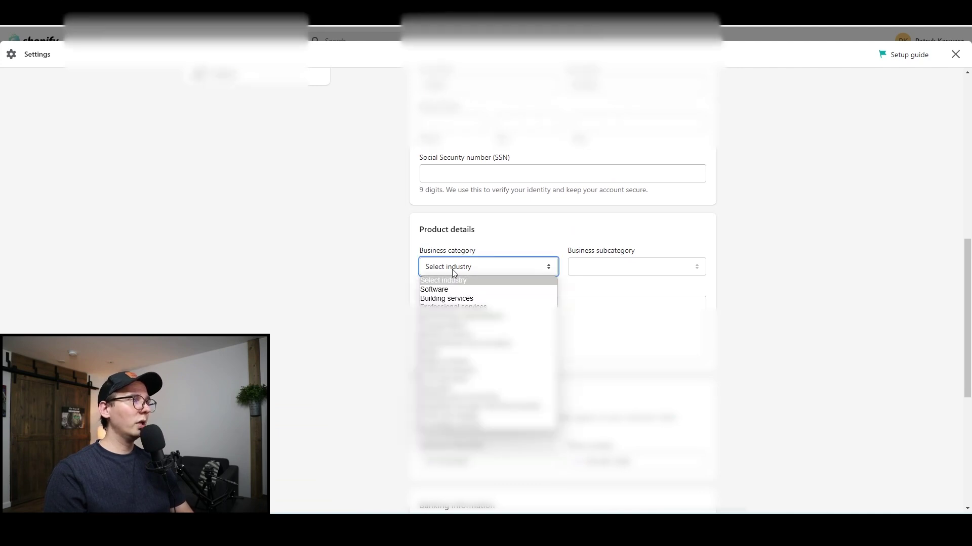
left_click(440, 354)
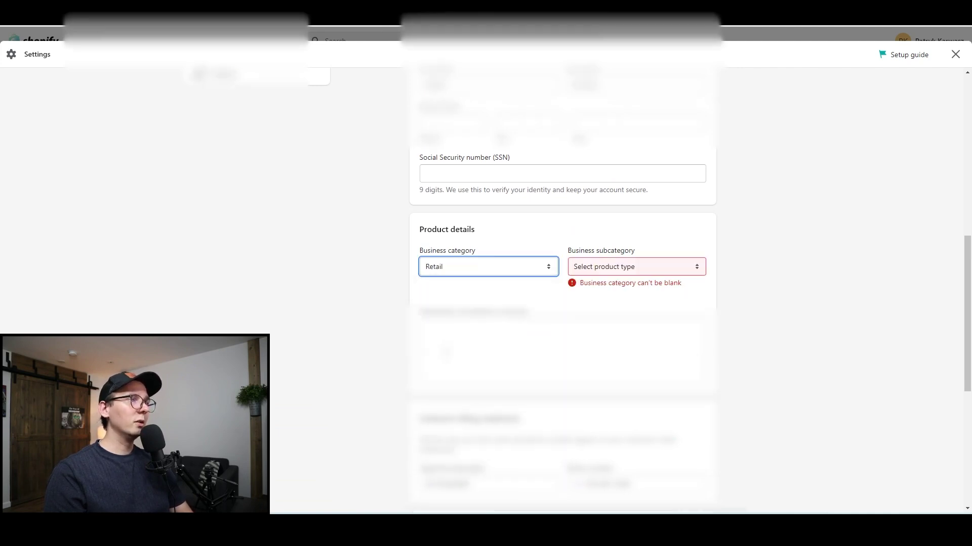
left_click(594, 270)
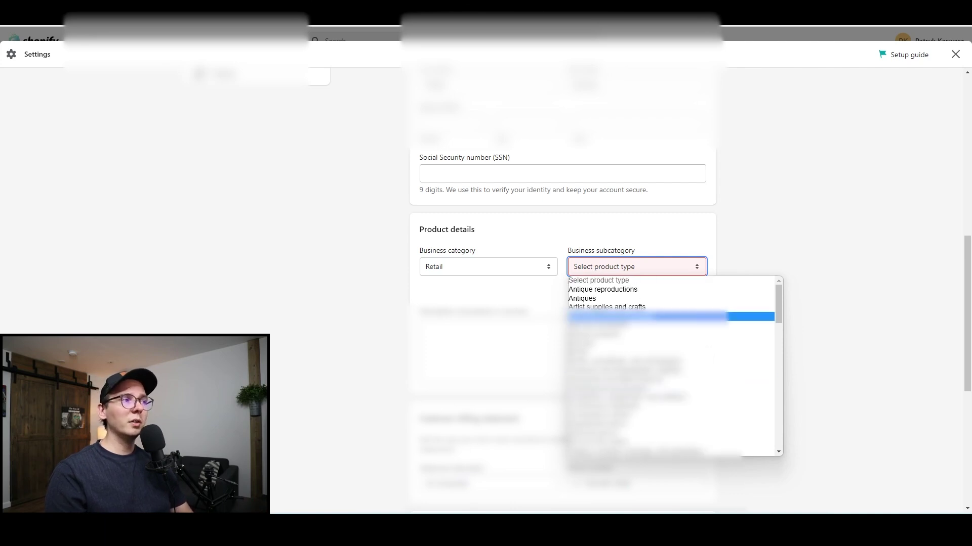
left_click(597, 317)
left_click(570, 305)
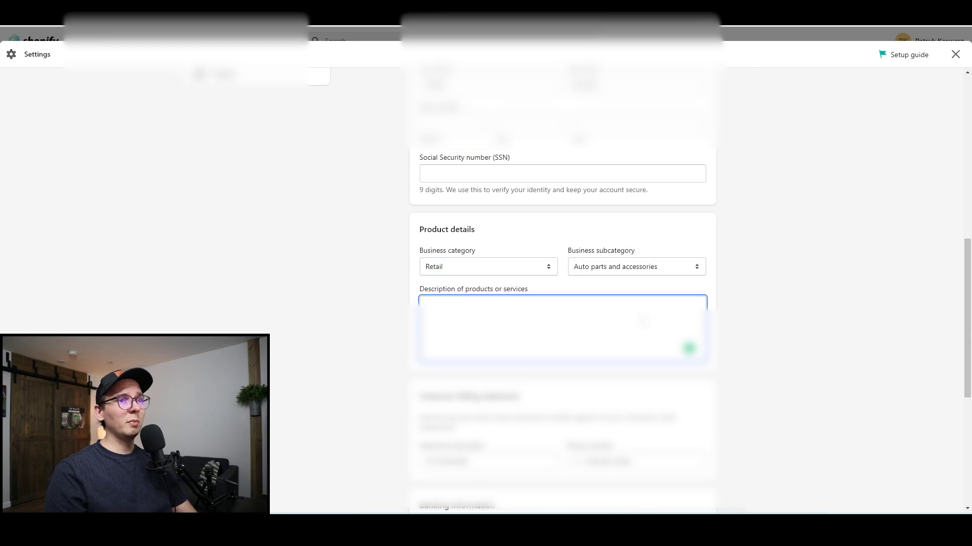
- Describe the products as "I sell car parts" and complete the Shopify Payments account setup
scroll(642, 320, "down", 3)
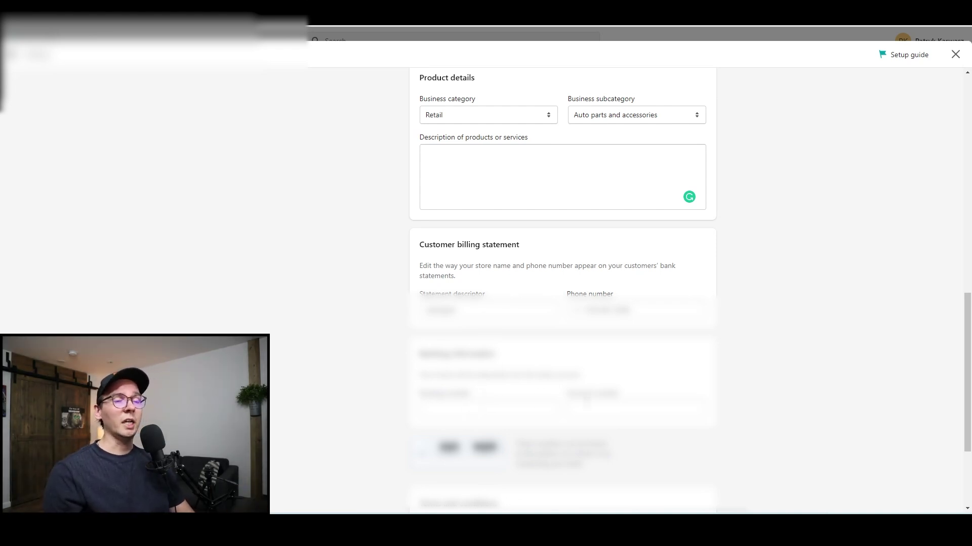
left_click(562, 177)
type("I sell car parts")
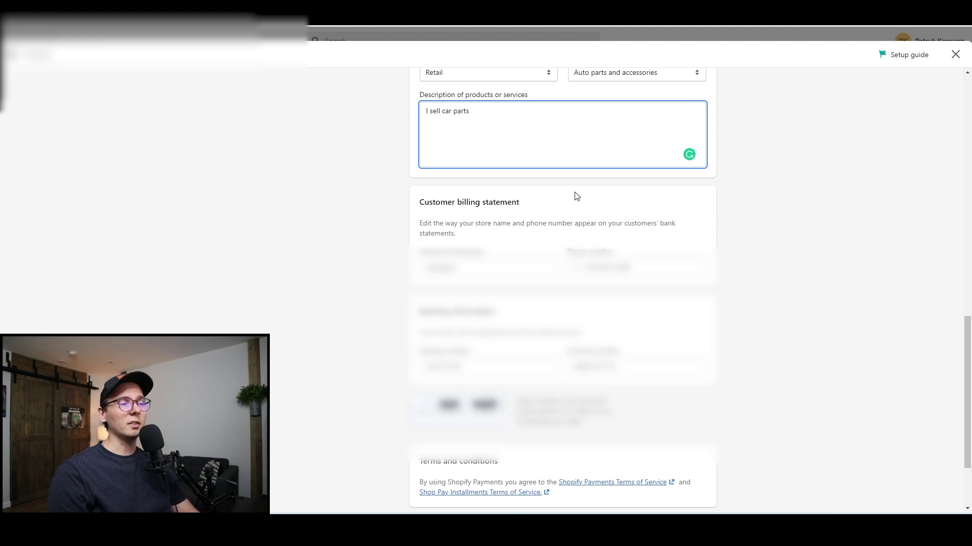
scroll(680, 427, "down", 2)
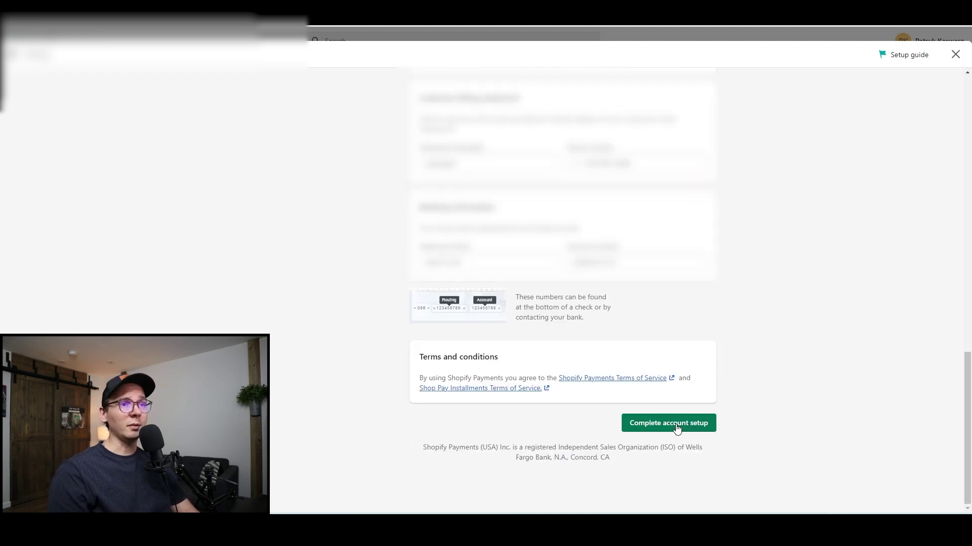
left_click(677, 428)
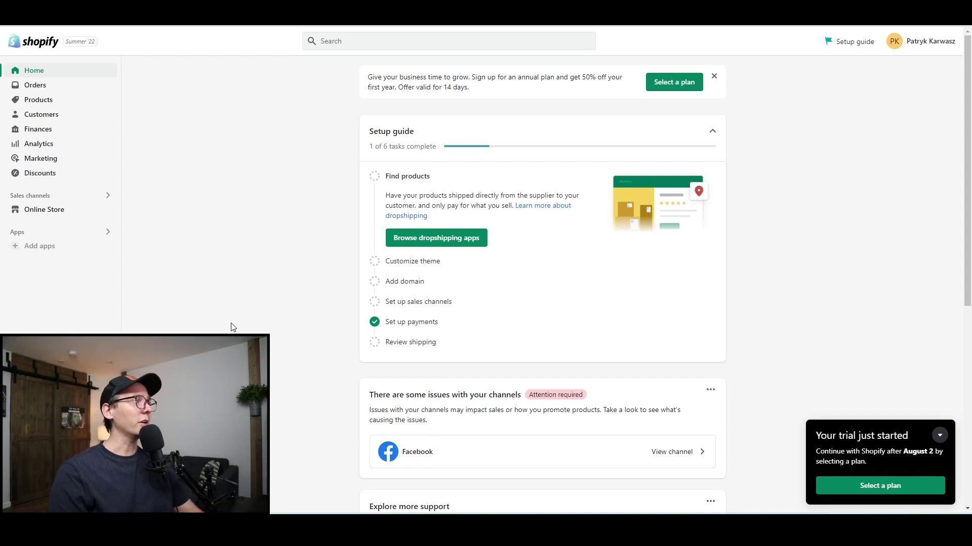
- Open the installed Facebook sales channel, start the shop setup and connect the Facebook account
left_click(81, 198)
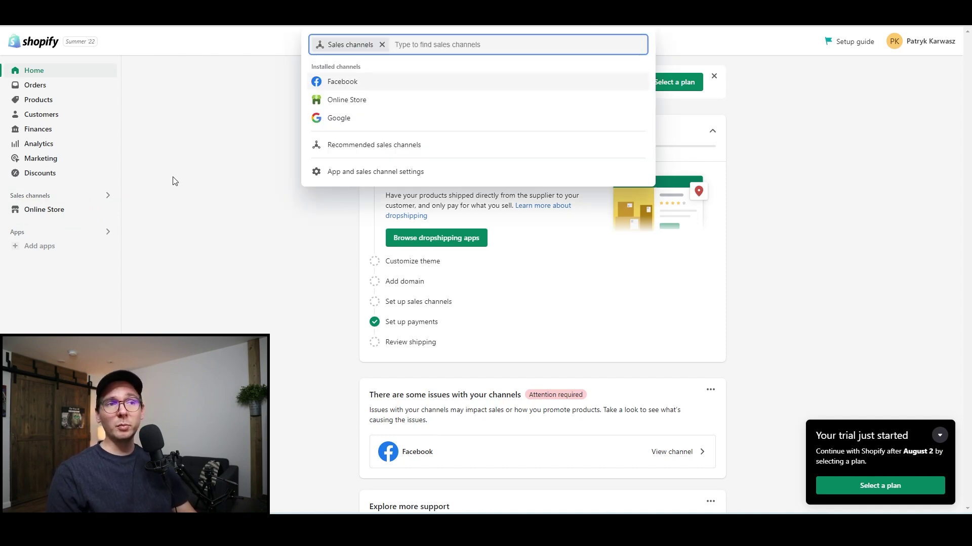
left_click(372, 86)
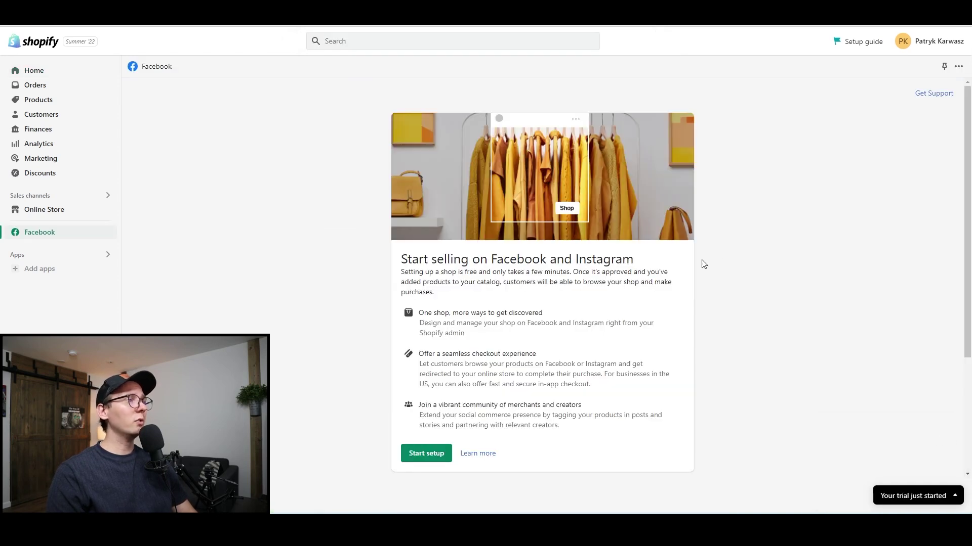
left_click(433, 457)
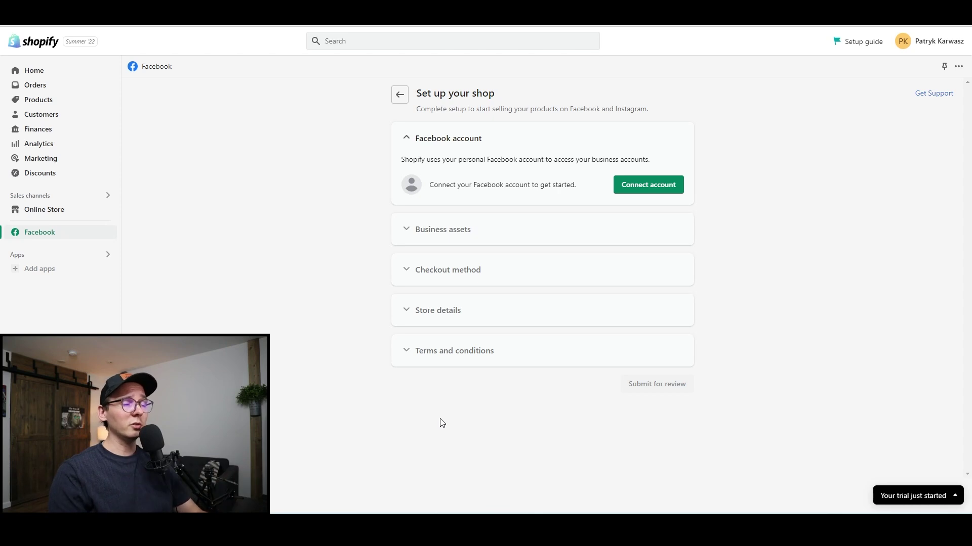
left_click(658, 189)
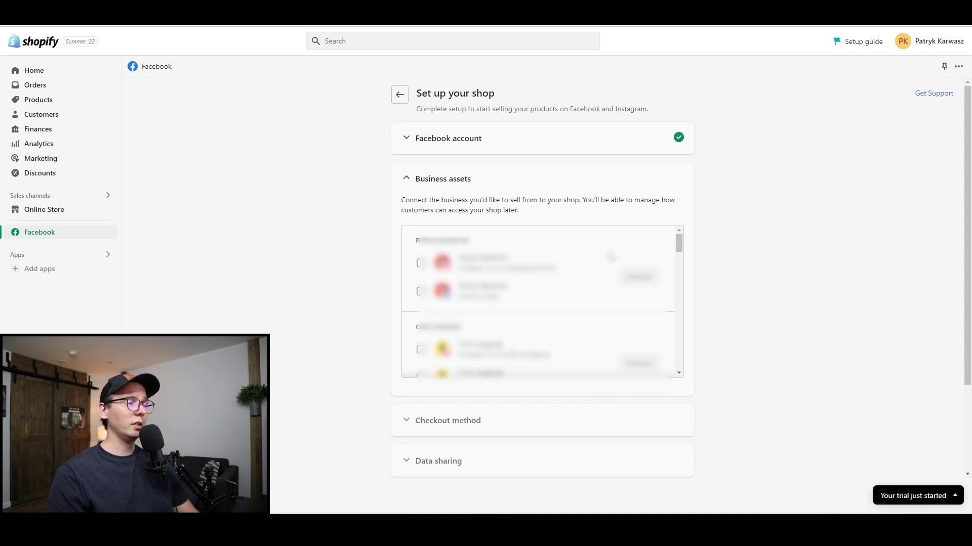
- Connect the Safiregirls page with its Instagram account as business assets and save checkout directly on Facebook and Instagram
scroll(469, 356, "down", 2)
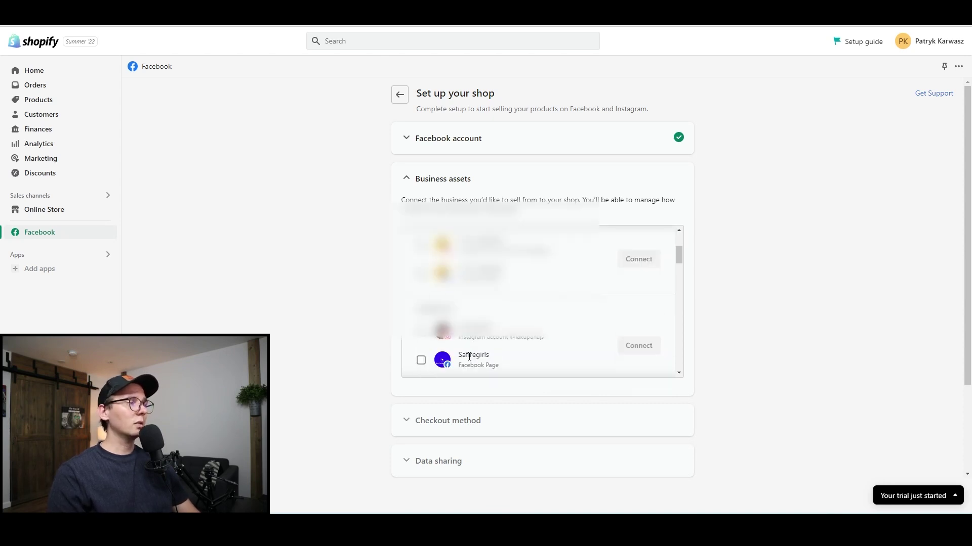
left_click(421, 361)
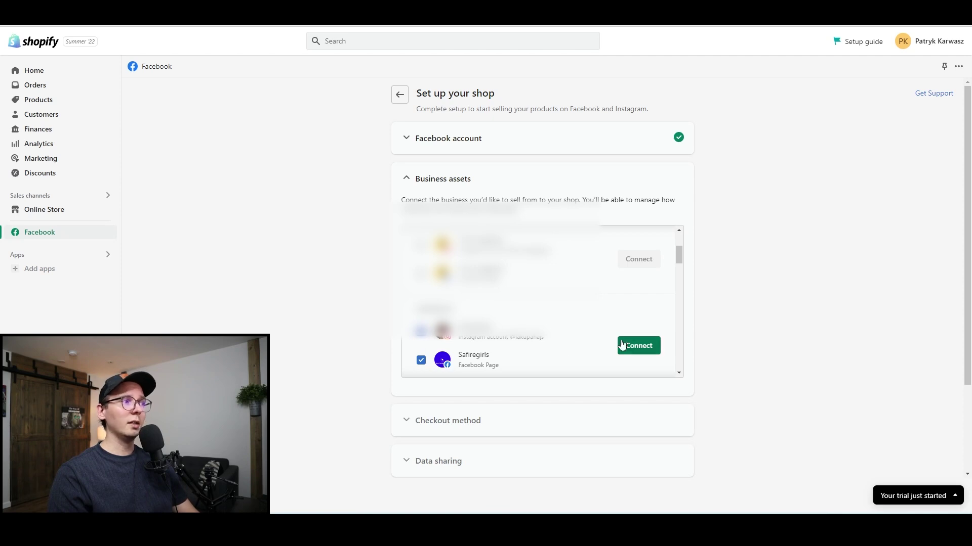
left_click(645, 347)
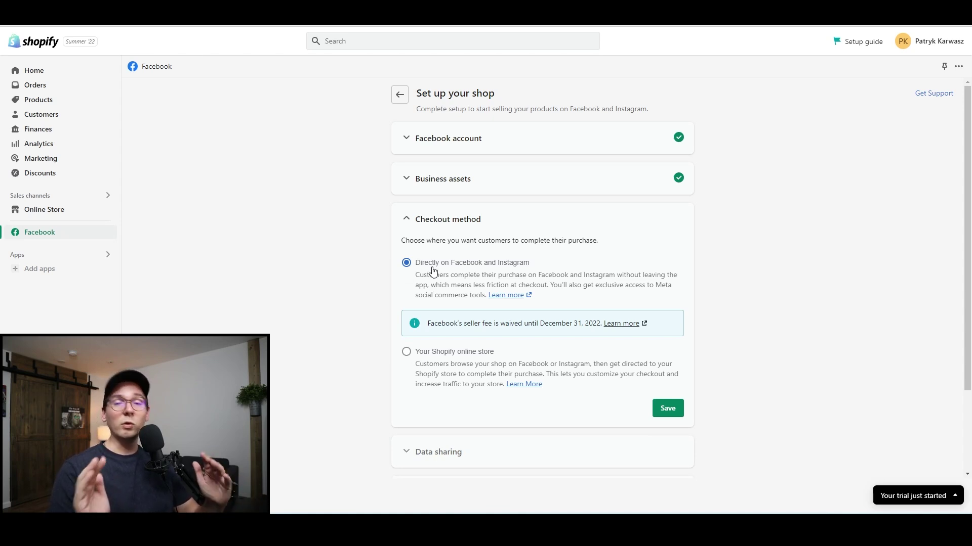
left_click(668, 410)
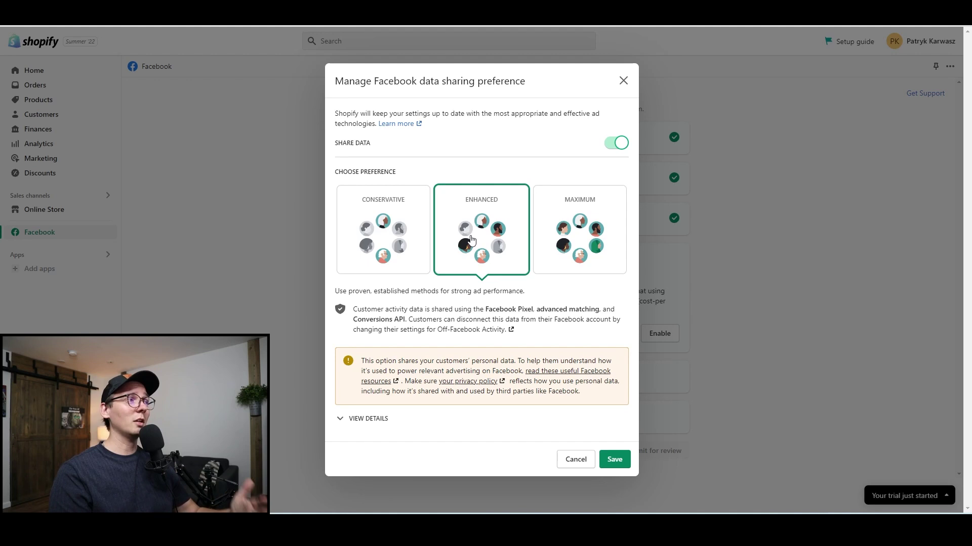
- Save the Enhanced data sharing preference and create a new Facebook pixel for the shop
left_click(617, 459)
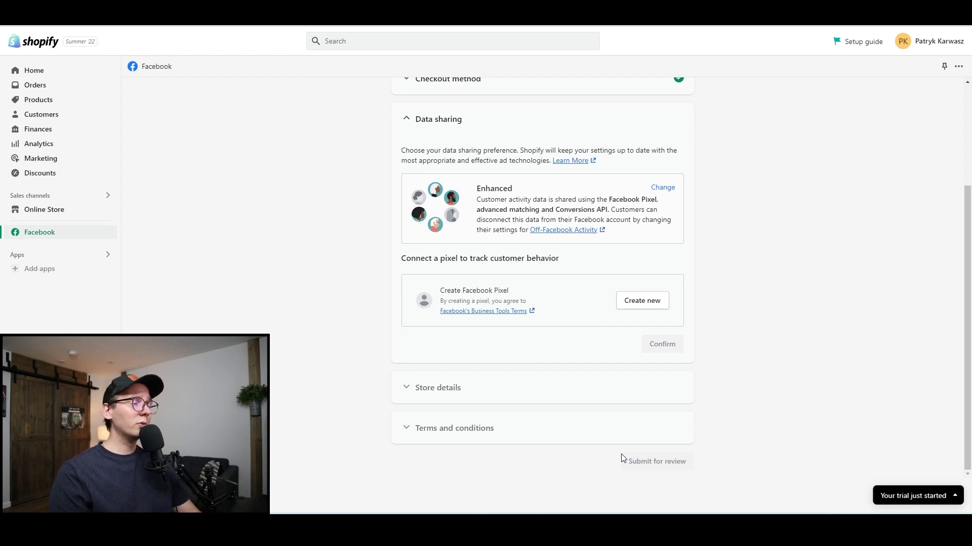
left_click(636, 304)
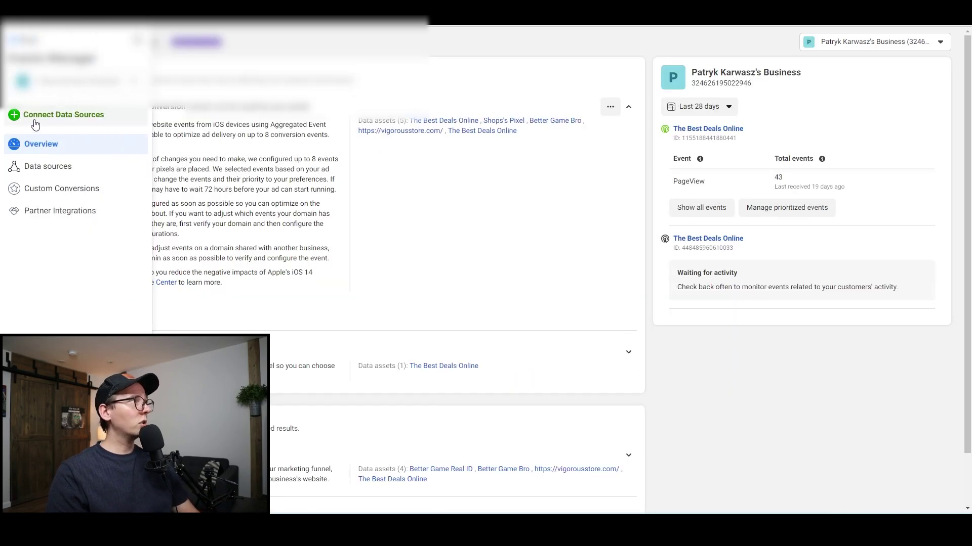
- In Facebook Events Manager, connect a new Web data source and create a pixel named "test"
left_click(38, 119)
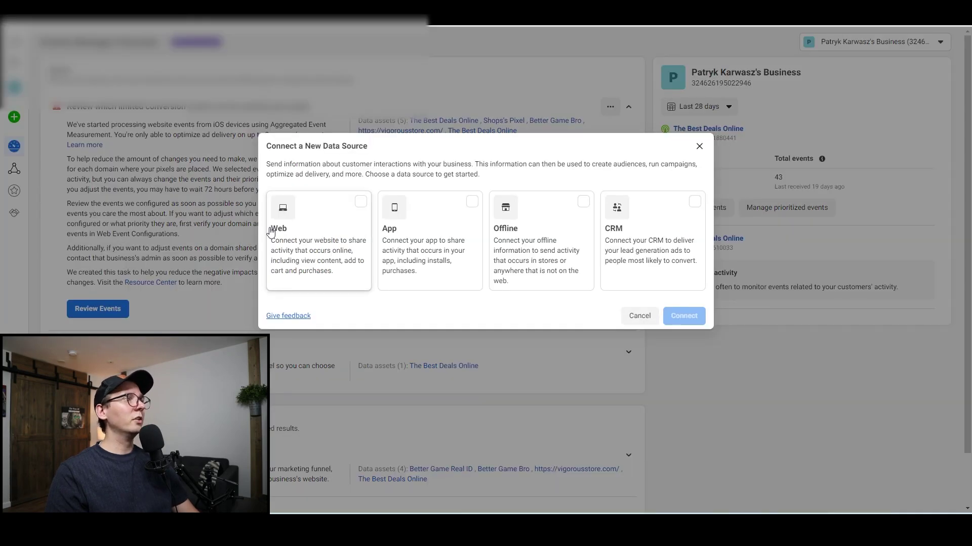
left_click(311, 238)
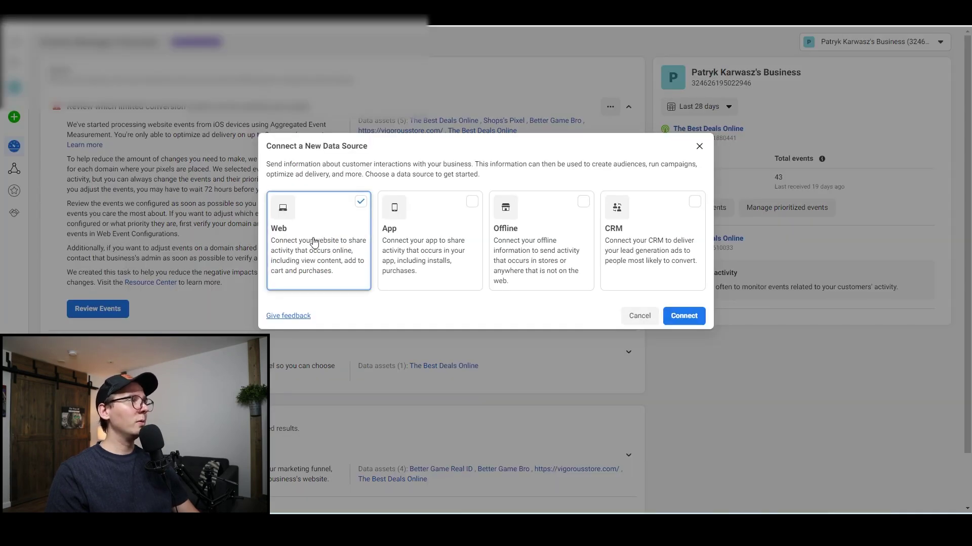
left_click(683, 318)
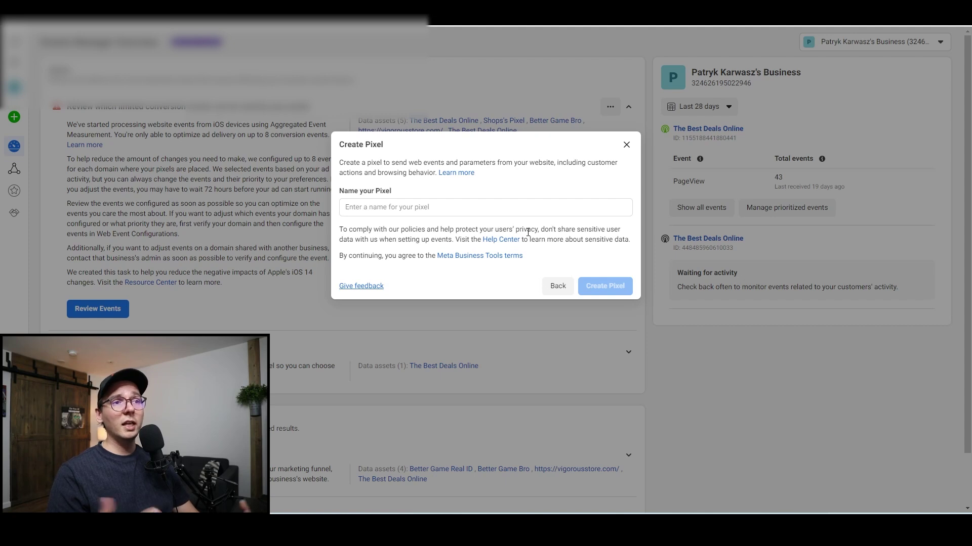
left_click(456, 205)
type("Test")
key("Return")
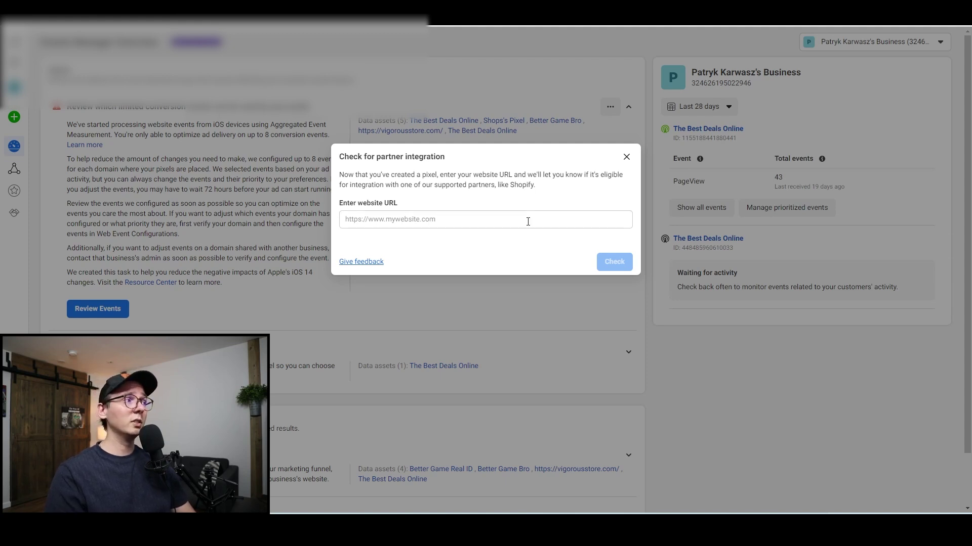
- Check the website for partner integration and choose Conversions API and Meta Pixel, set up with partner integration
left_click(614, 262)
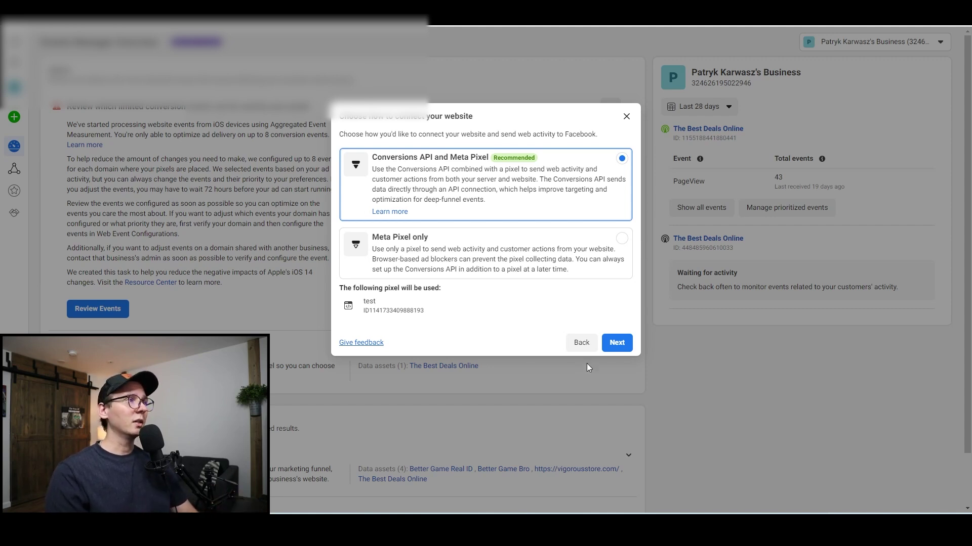
left_click(618, 343)
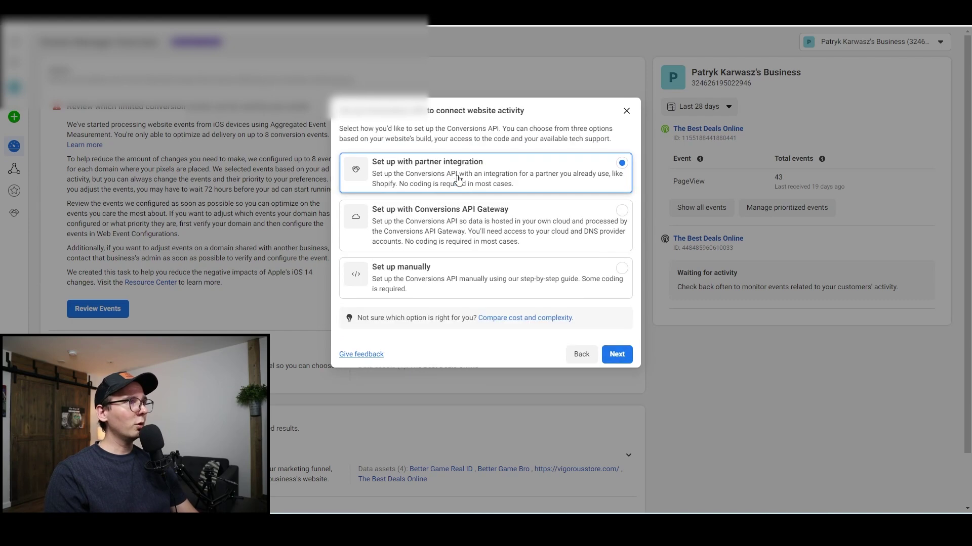
left_click(625, 355)
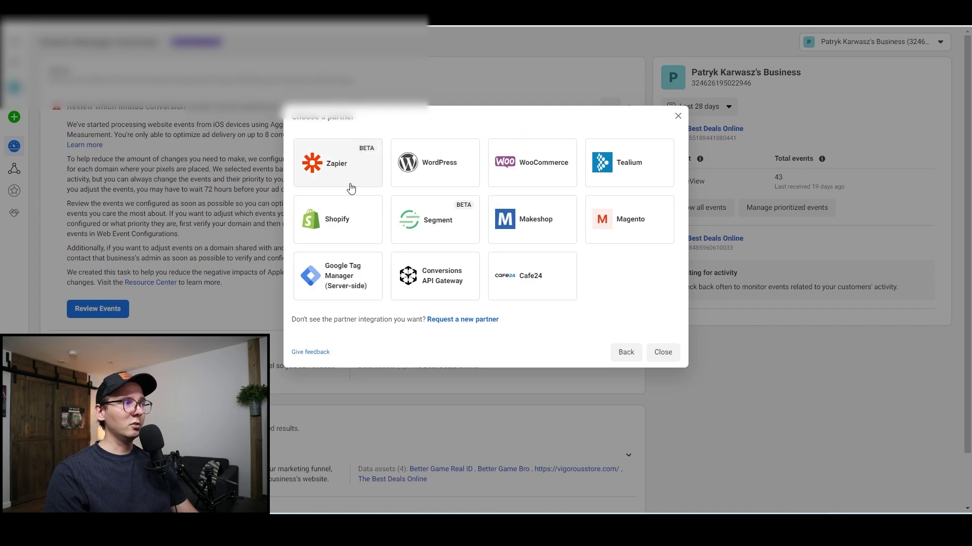
- Choose Shopify as the integration partner, mark its setup as completed and proceed to the pixel connection verification
left_click(369, 224)
left_click(360, 279)
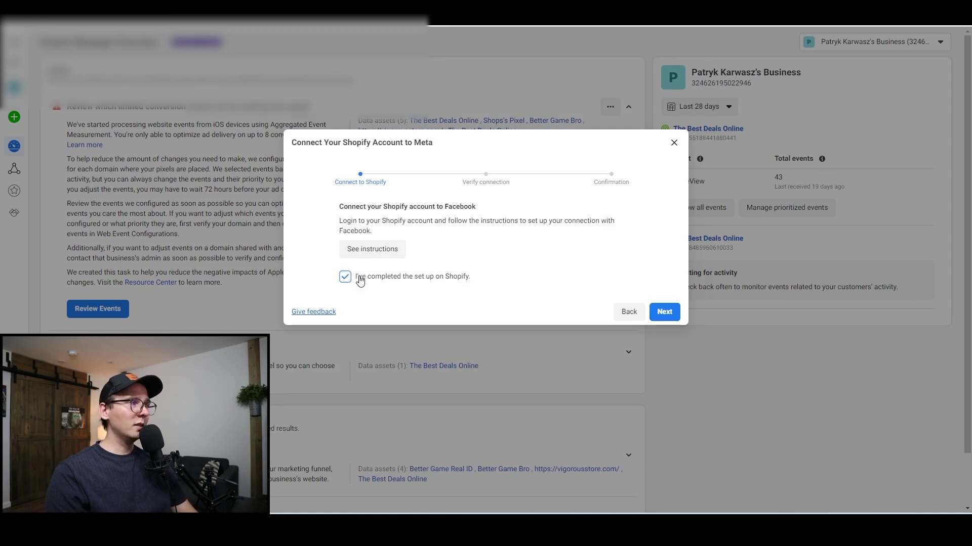
left_click(664, 312)
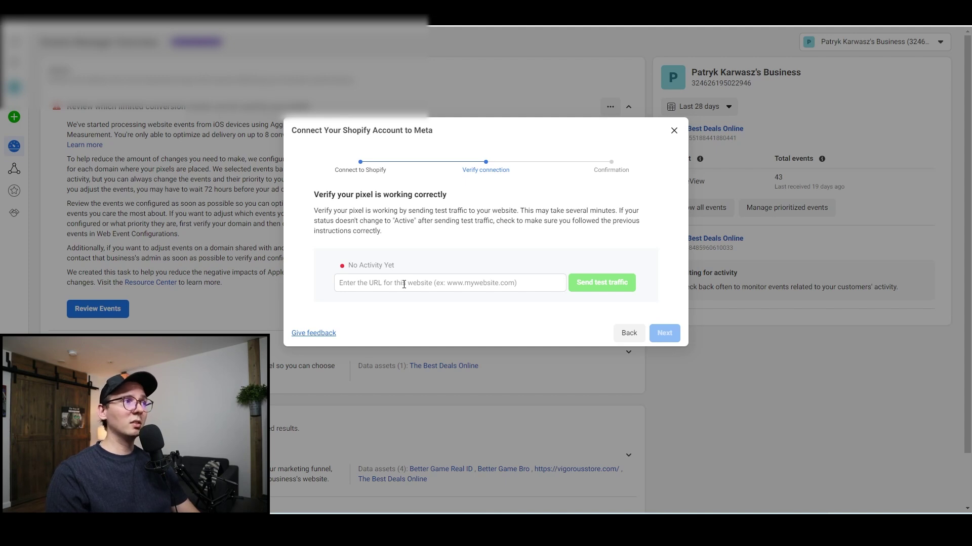
left_click(403, 285)
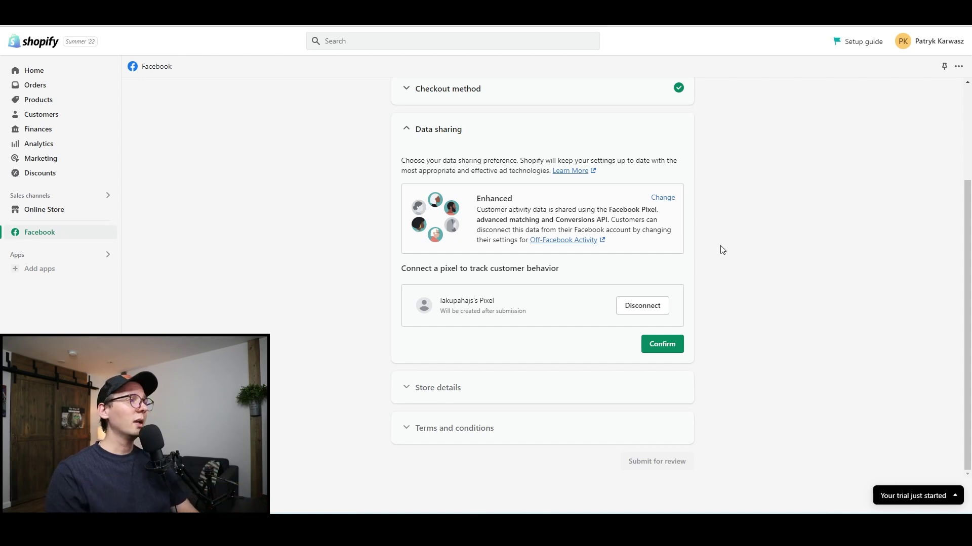
- Back in the Shopify Facebook setup, confirm the pixel and save store details with a 30-day return window and no Missouri nexus
left_click(658, 348)
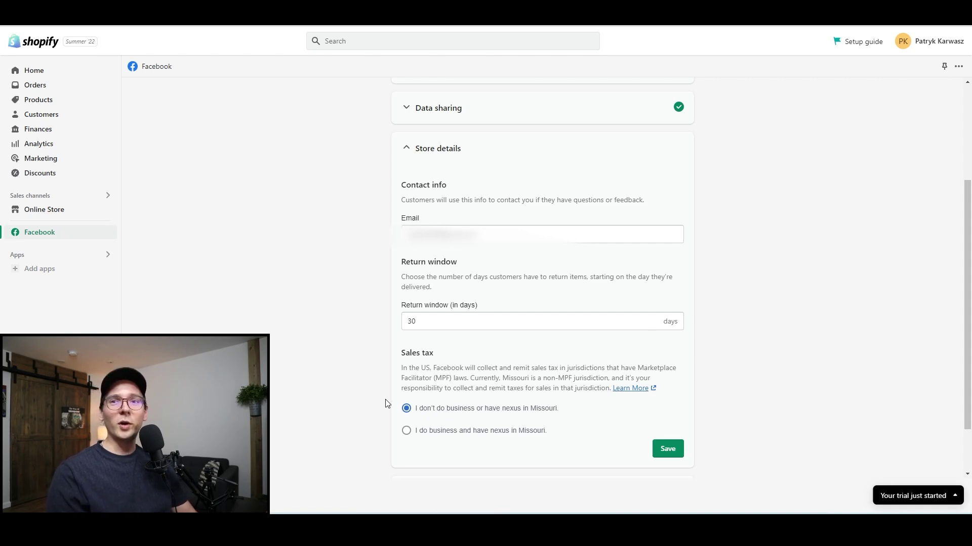
left_click(673, 453)
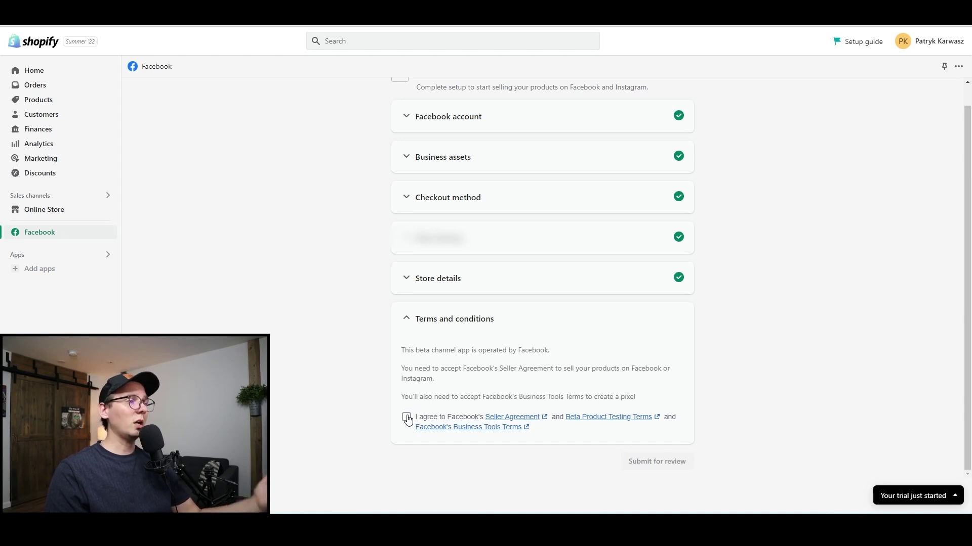
- Accept Facebook's terms to submit the shop for review, and enable Marketplace for Safiregirls in Meta Commerce Manager
left_click(407, 418)
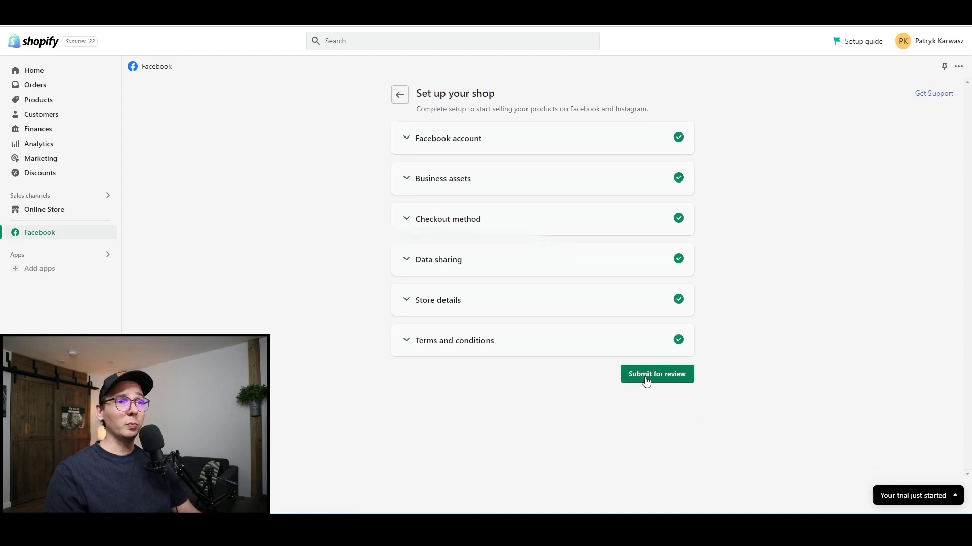
left_click(646, 382)
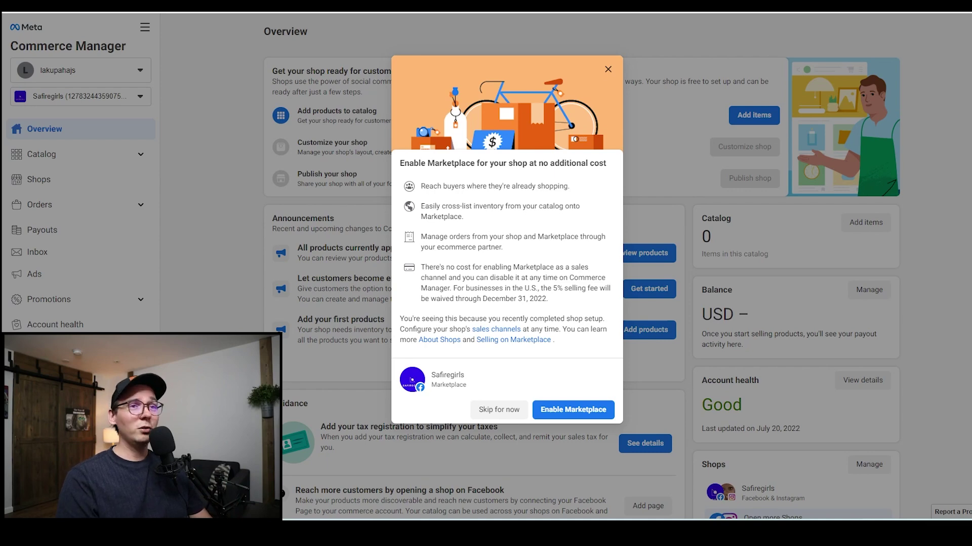
left_click(602, 411)
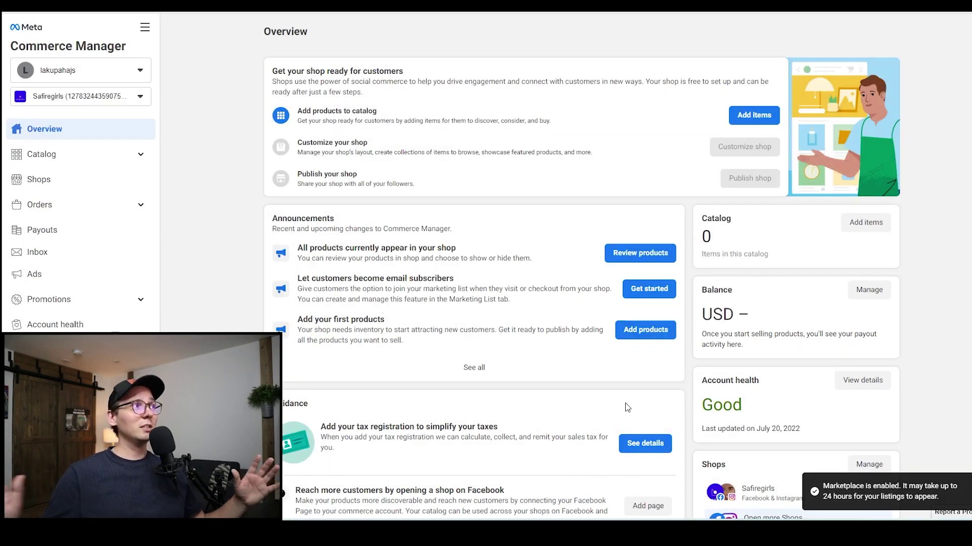